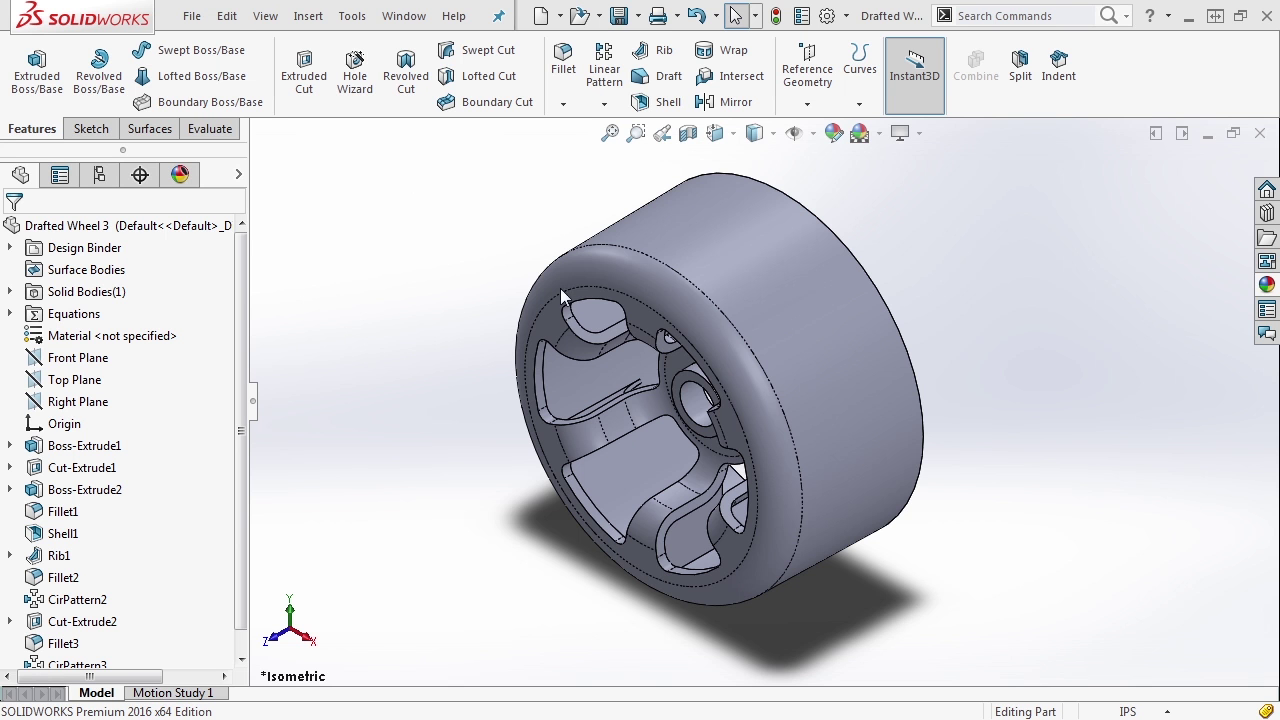
Inspect Boss-Extrude1 by selecting it and the wheel's faces and edges to show its dimensions
left_click(60, 446)
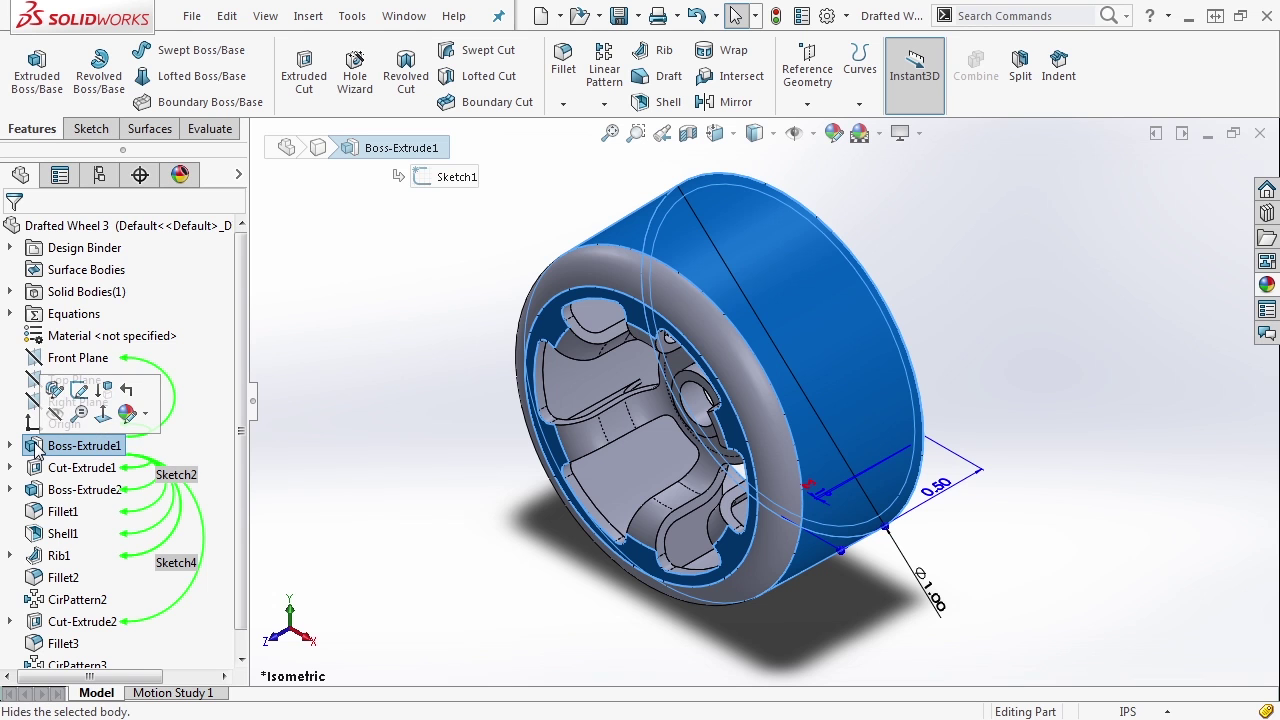
right_click(38, 452)
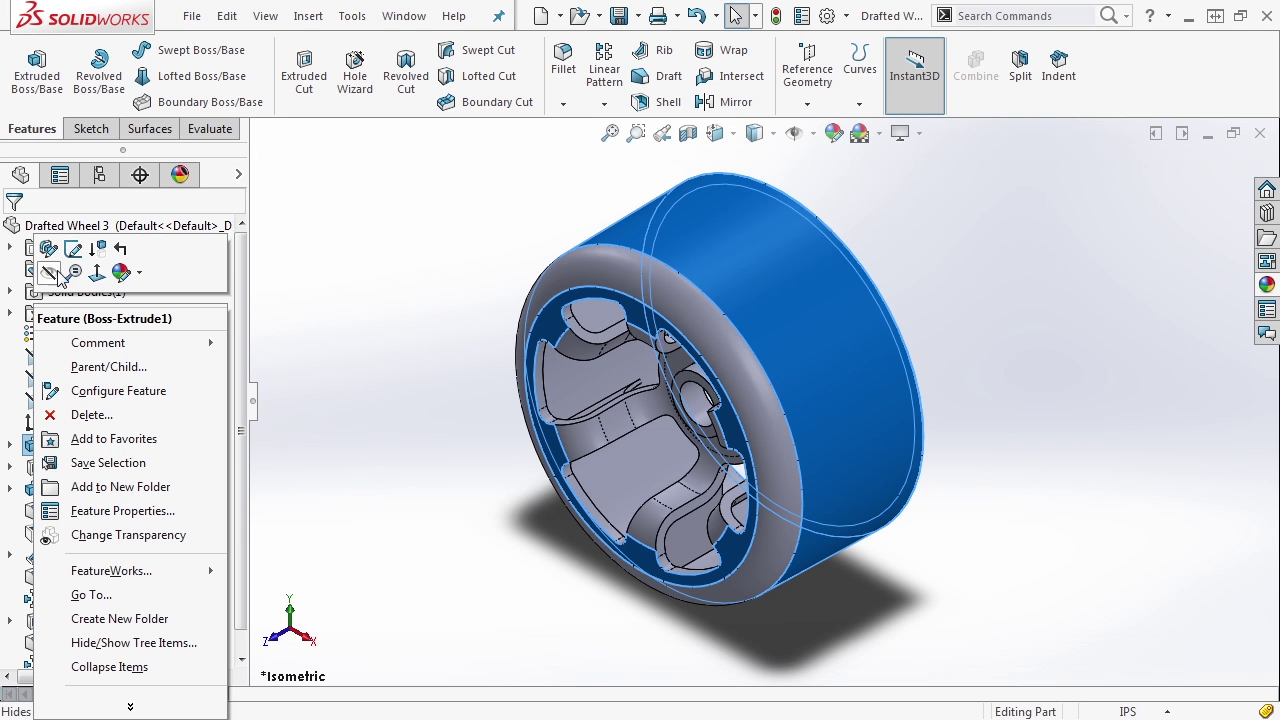
left_click(363, 340)
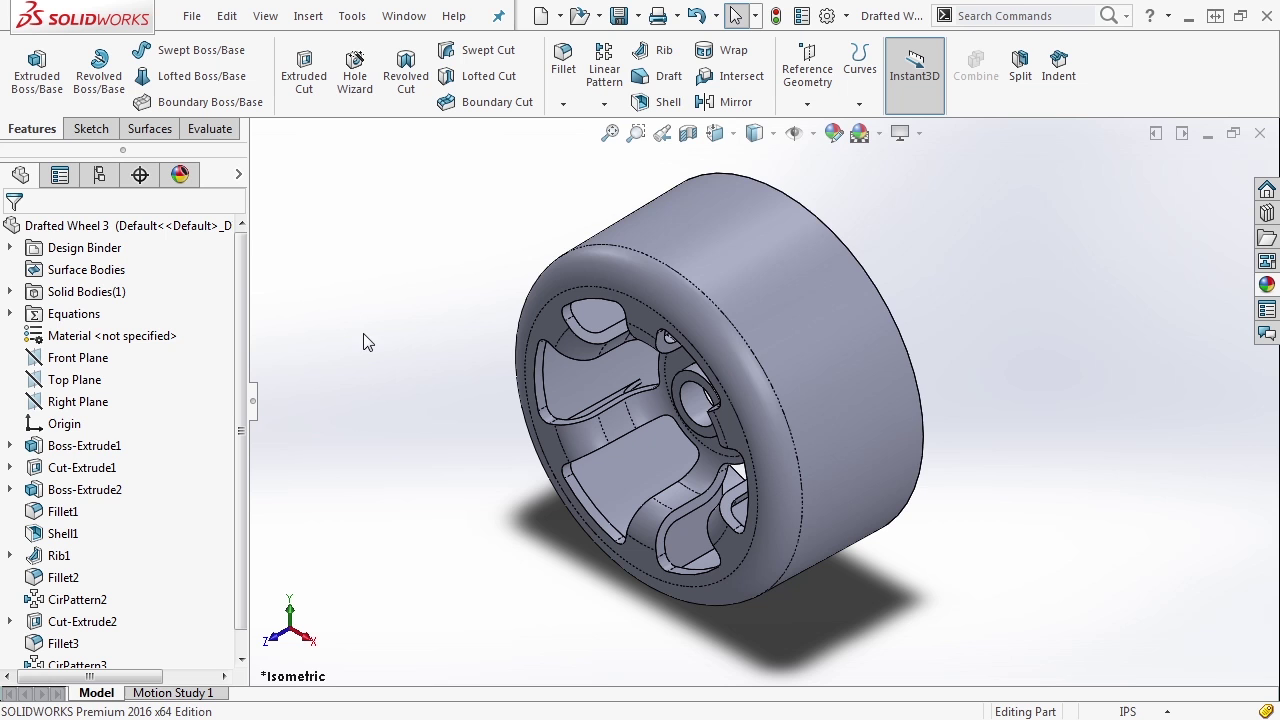
left_click(806, 272)
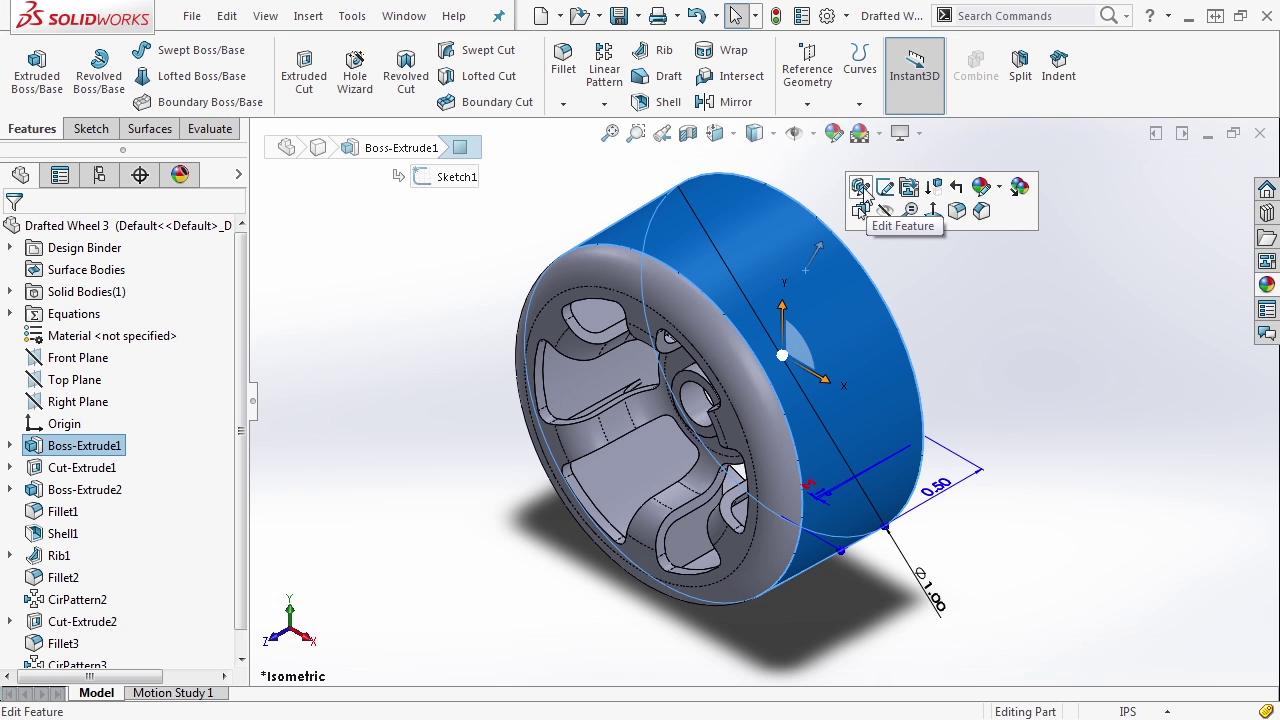
left_click(398, 152)
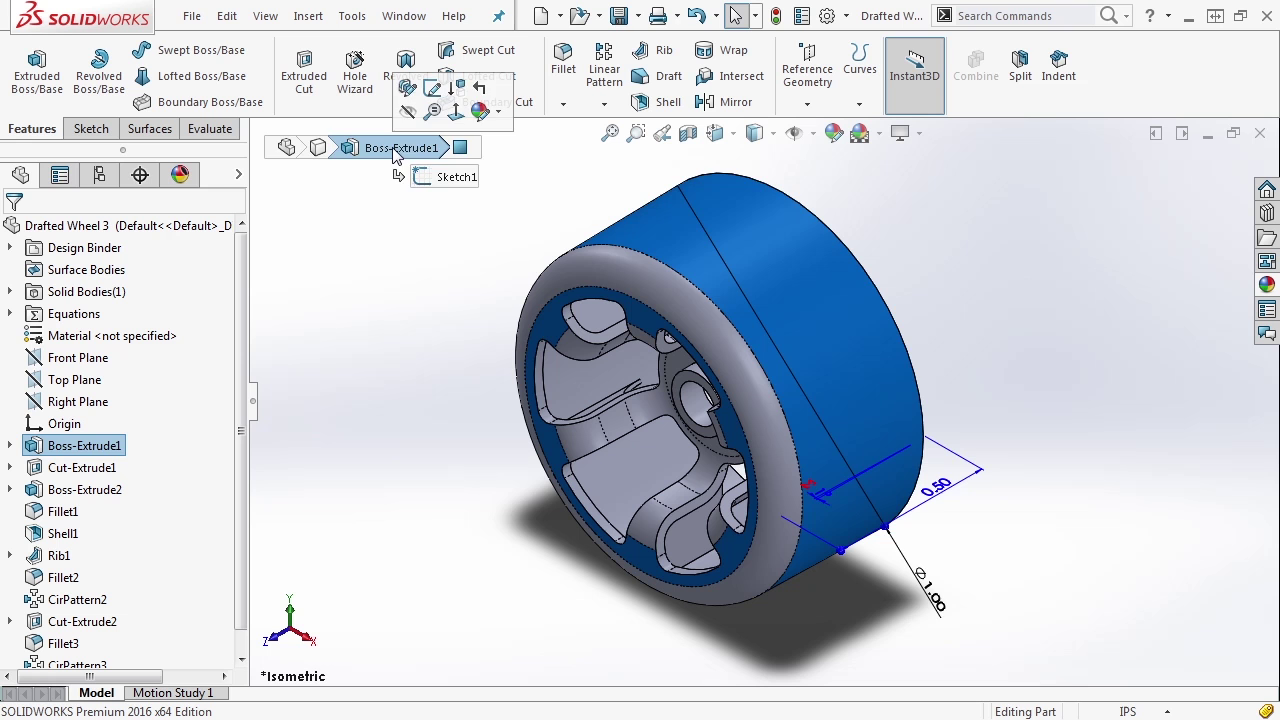
left_click(396, 216)
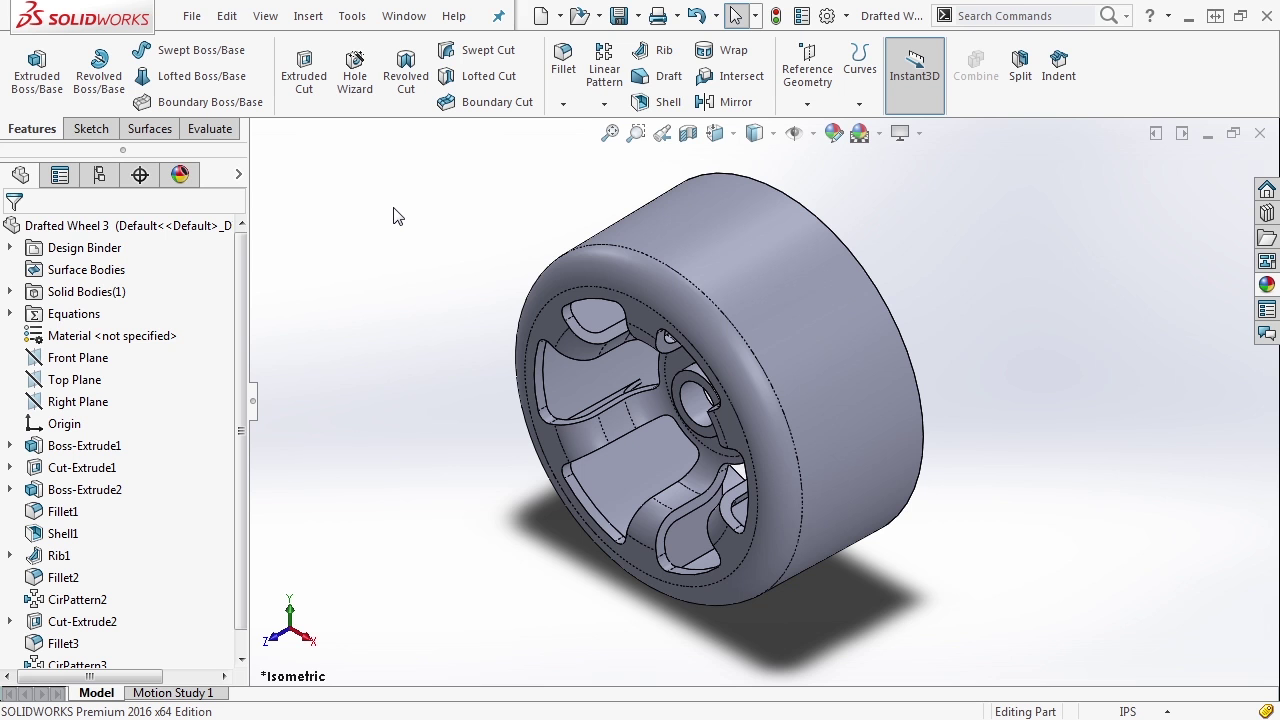
left_click(35, 454)
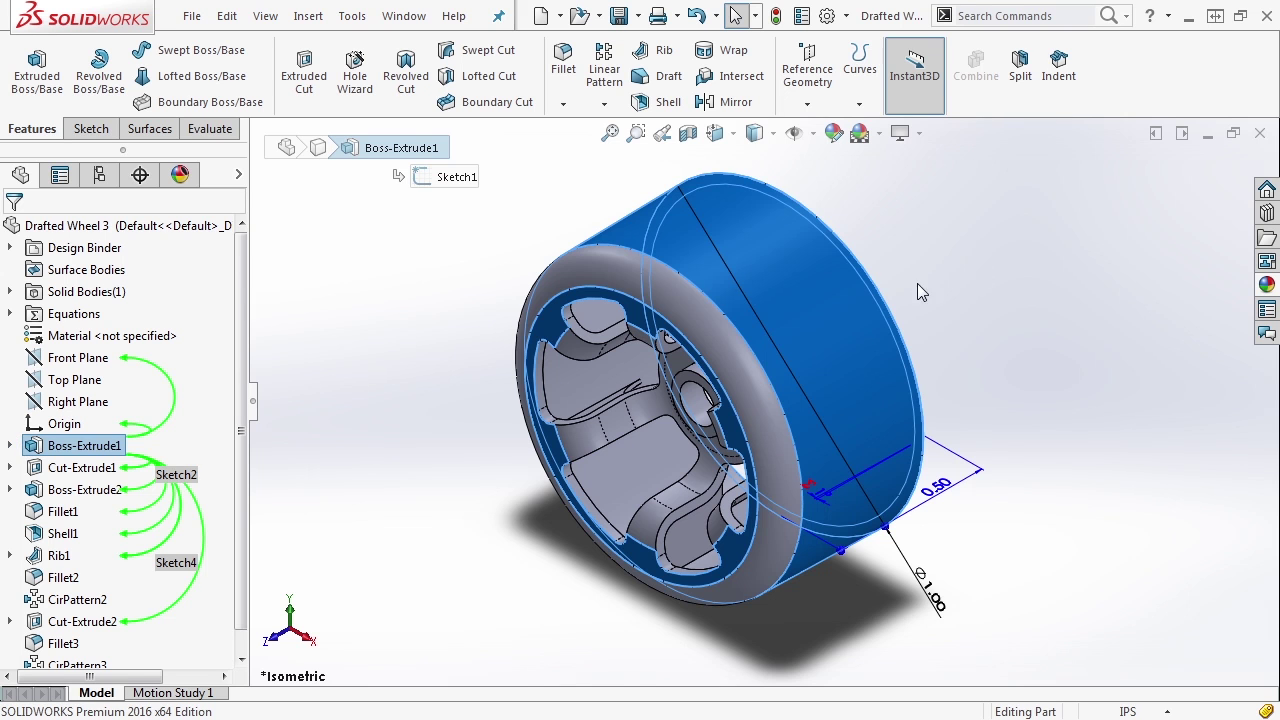
left_click(886, 301)
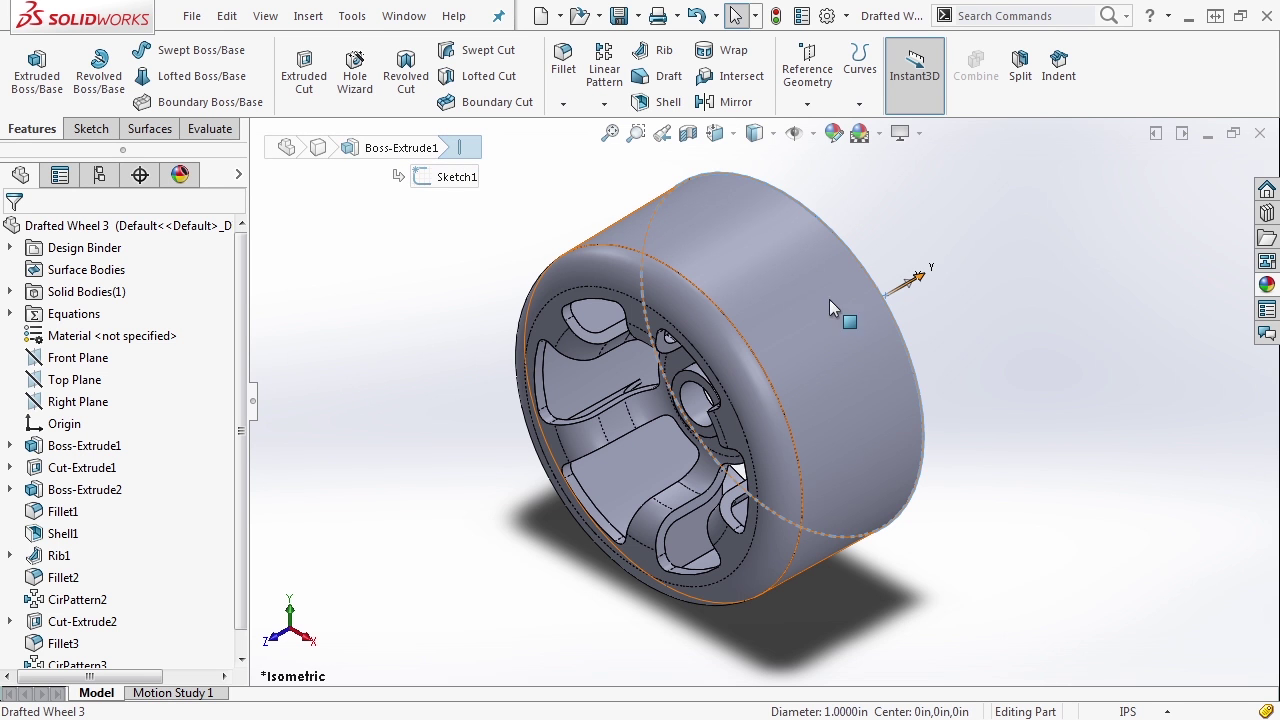
left_click(820, 390)
left_click(388, 152)
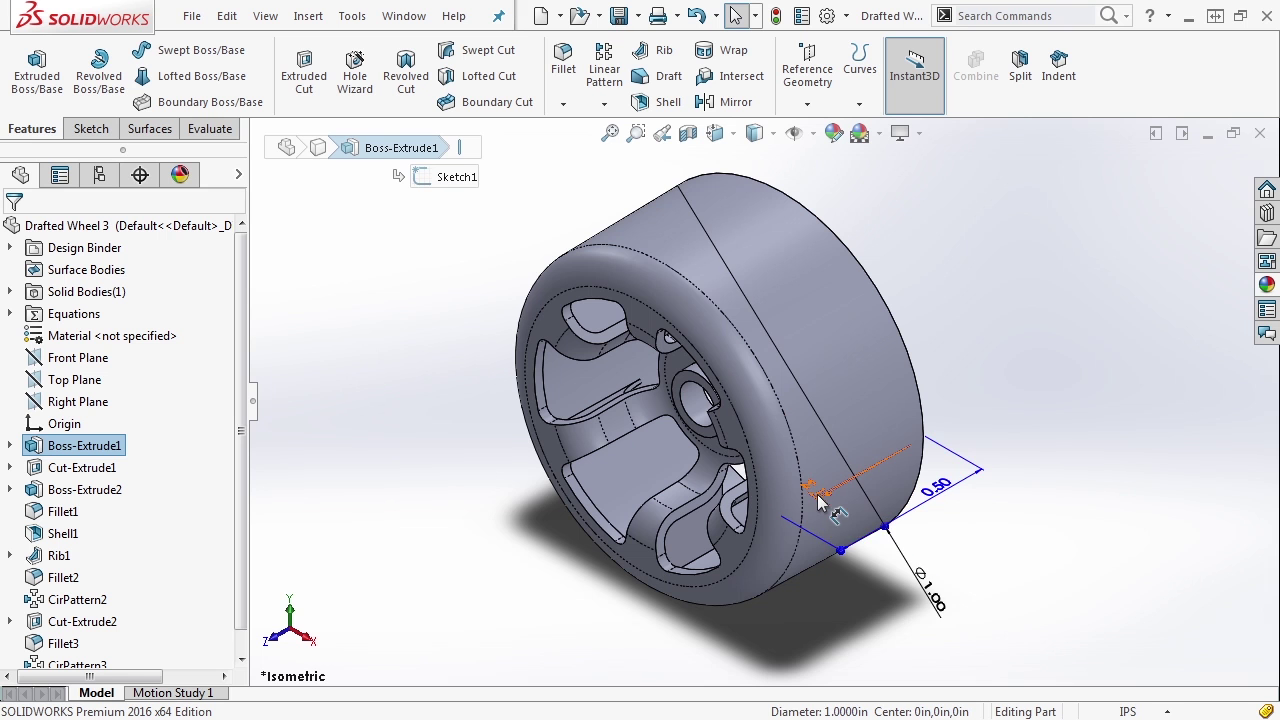
left_click(378, 463)
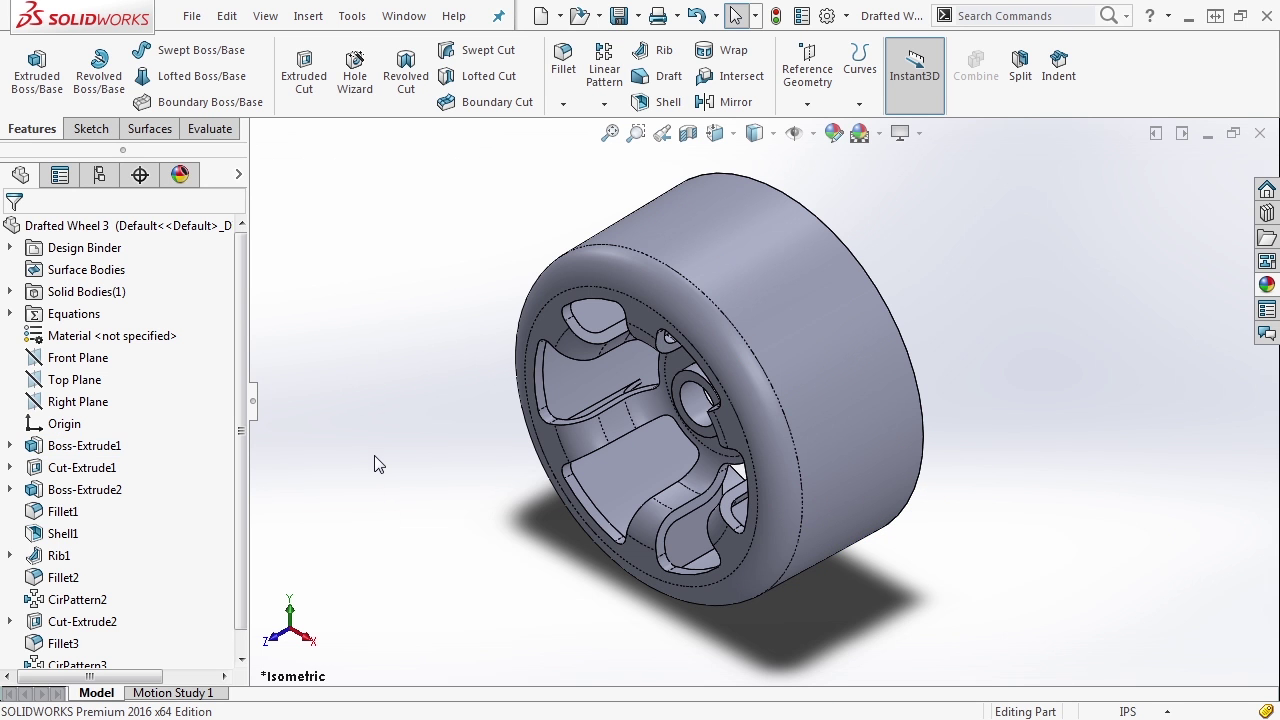
Make Boss-Extrude1 start from a reversed 0.25 in offset
left_click(40, 446)
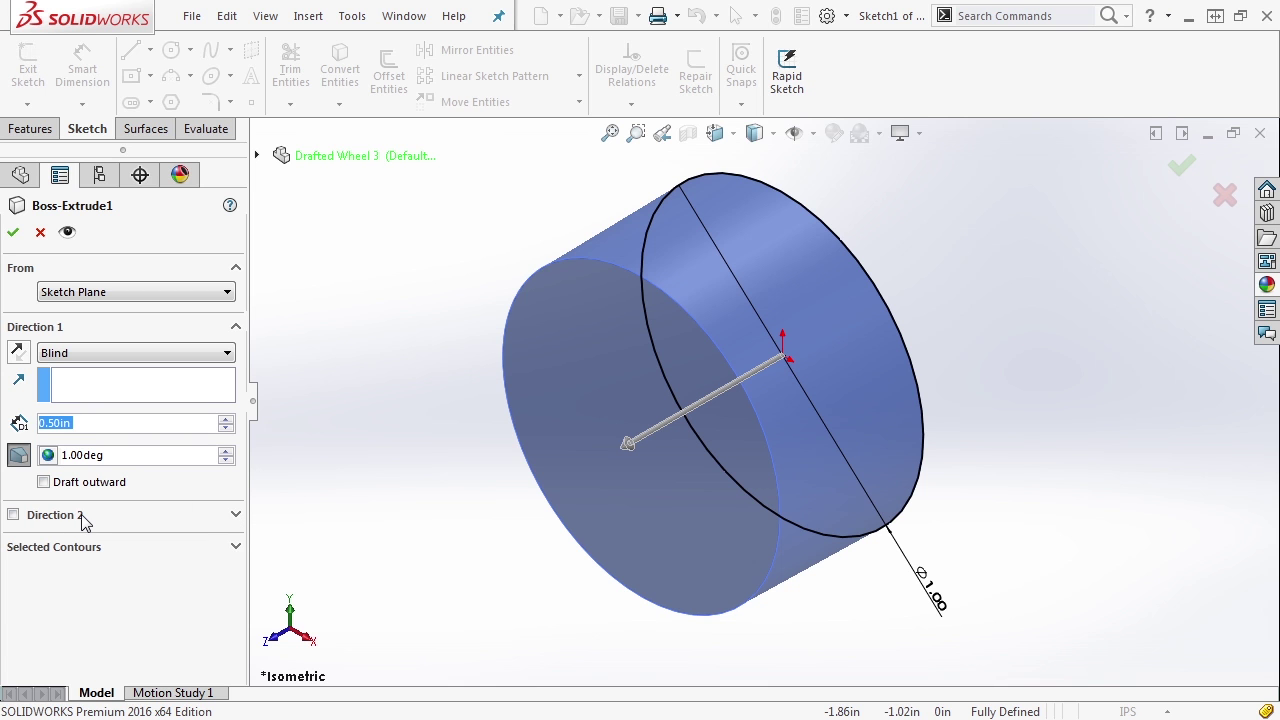
left_click(144, 294)
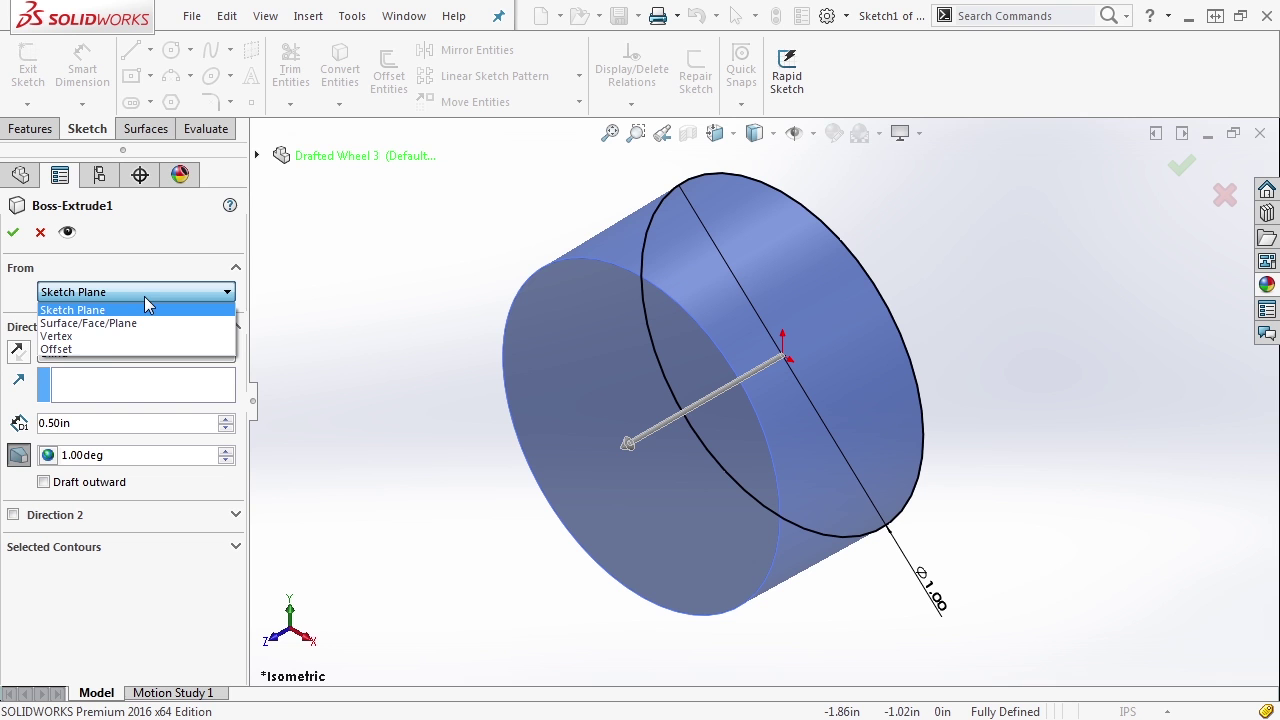
left_click(108, 347)
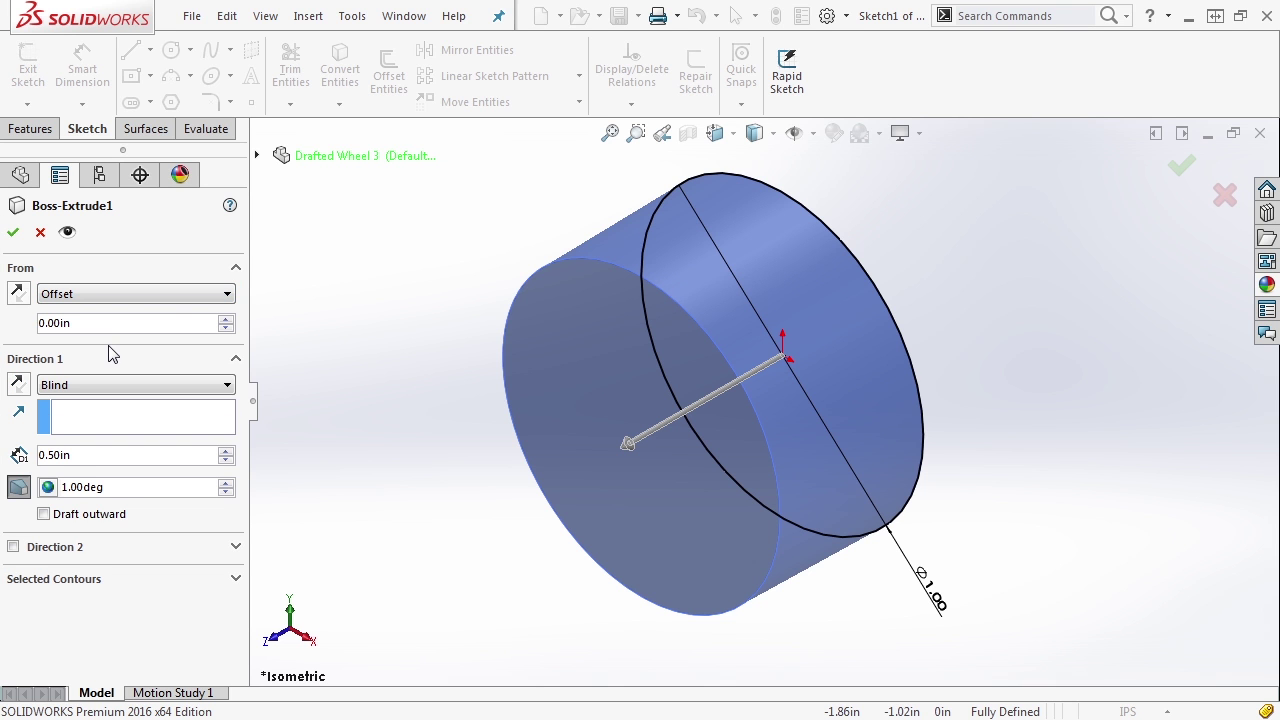
left_click(123, 325)
type("0.25")
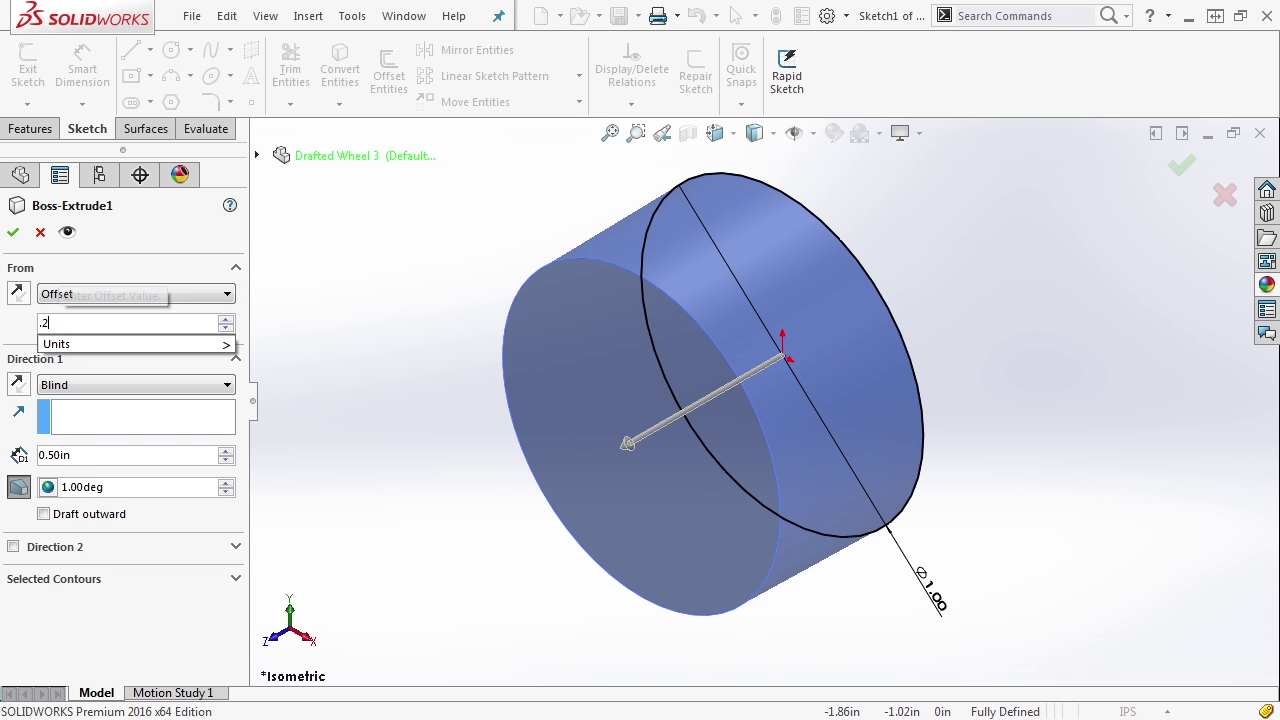
key("Return")
left_click(17, 294)
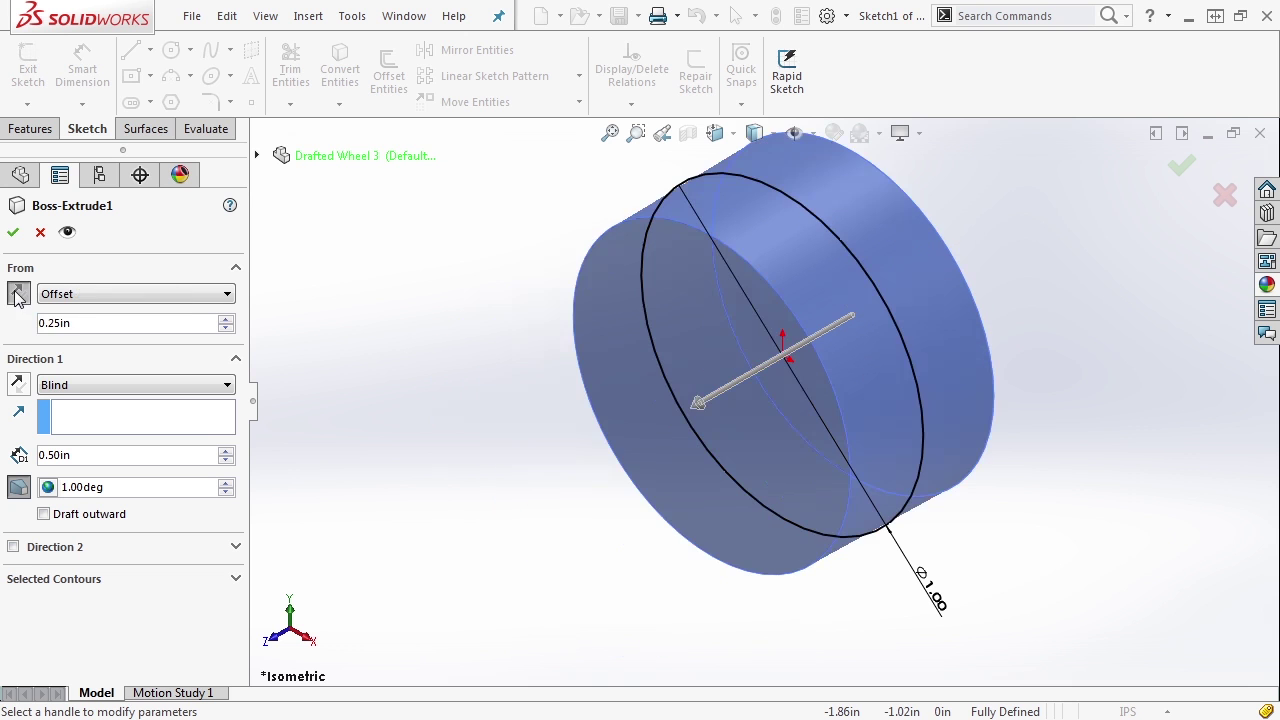
Set the Direction 1 depth to 0.75 in and accept the edited extrusion
left_click(55, 455)
type("0.75")
key("Return")
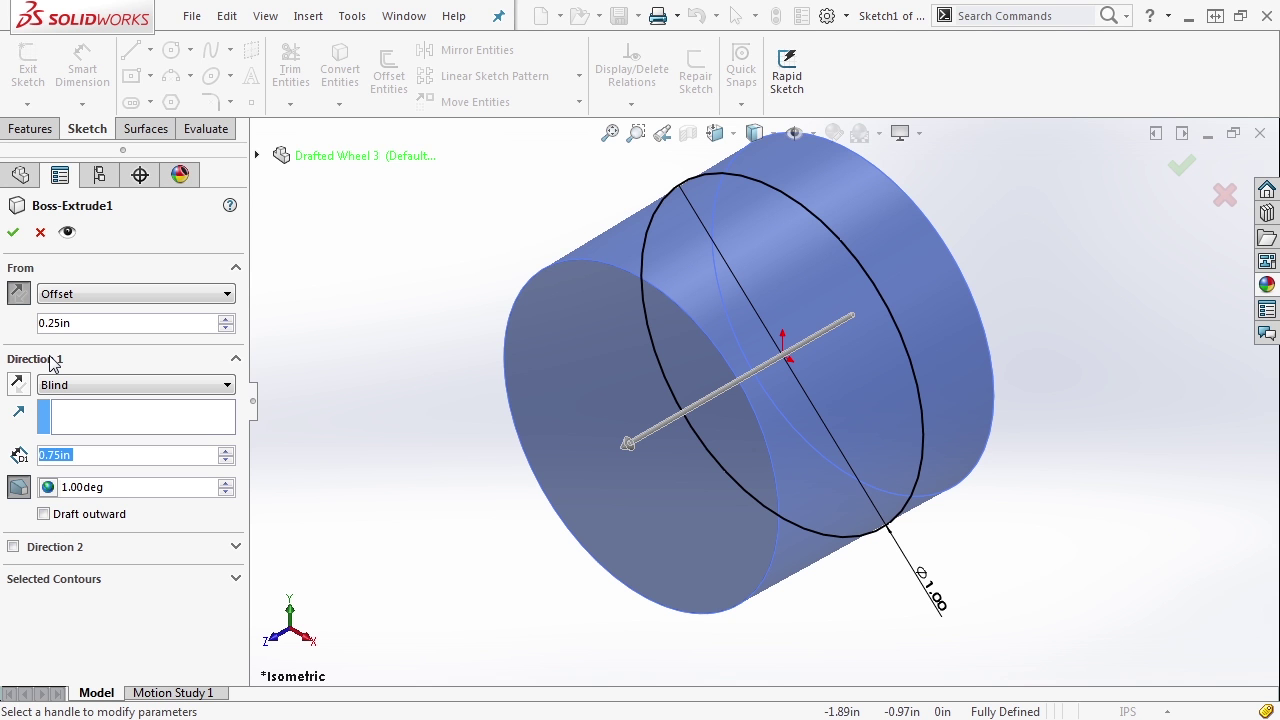
left_click(13, 232)
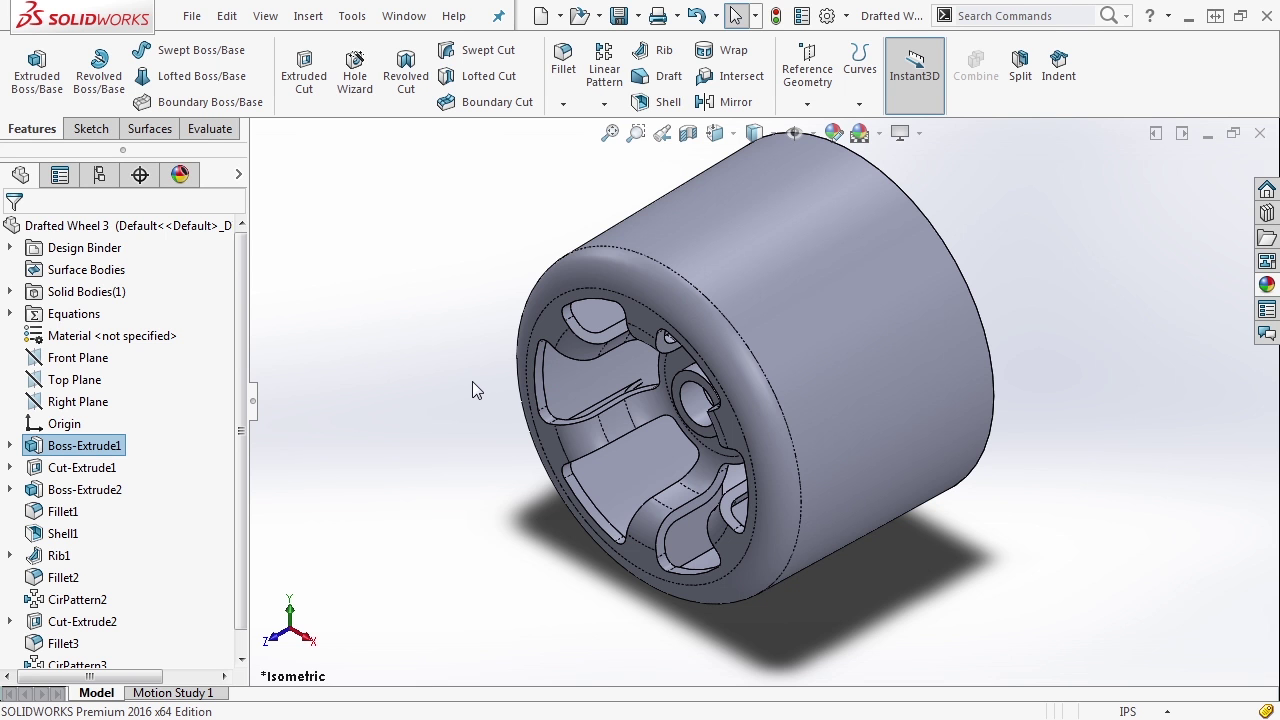
left_click(40, 553)
left_click(68, 502)
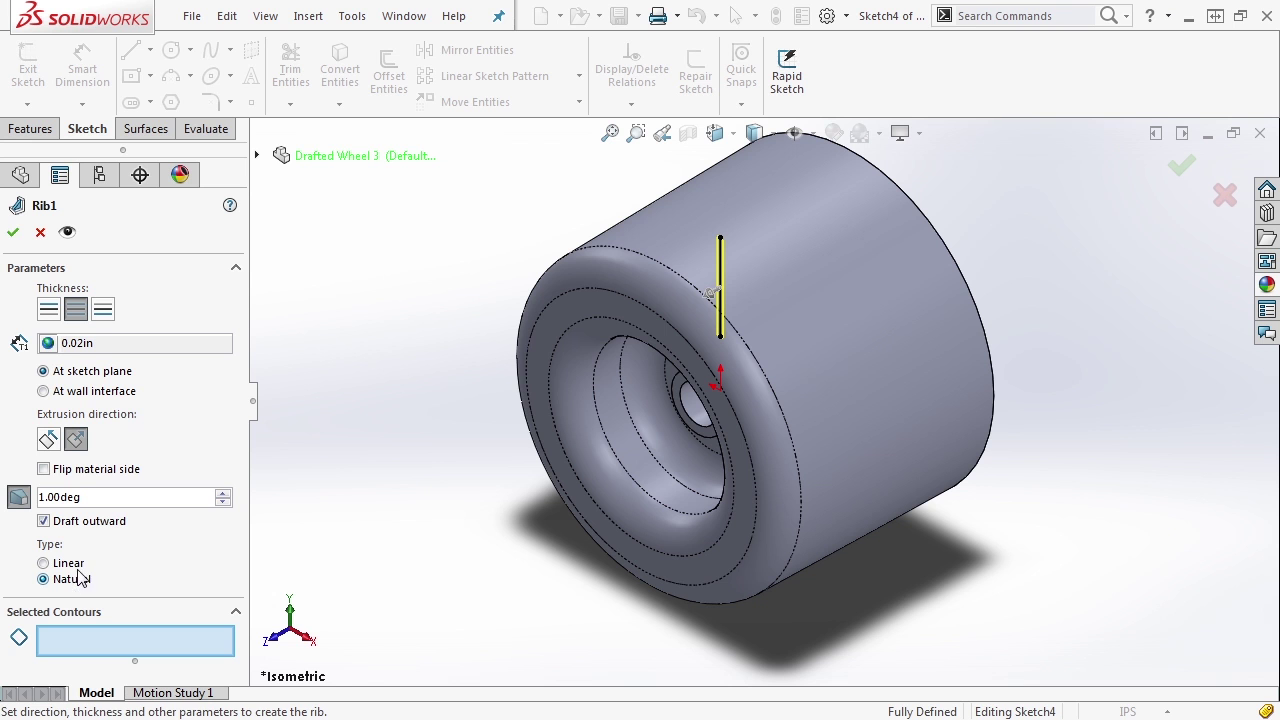
left_click(13, 232)
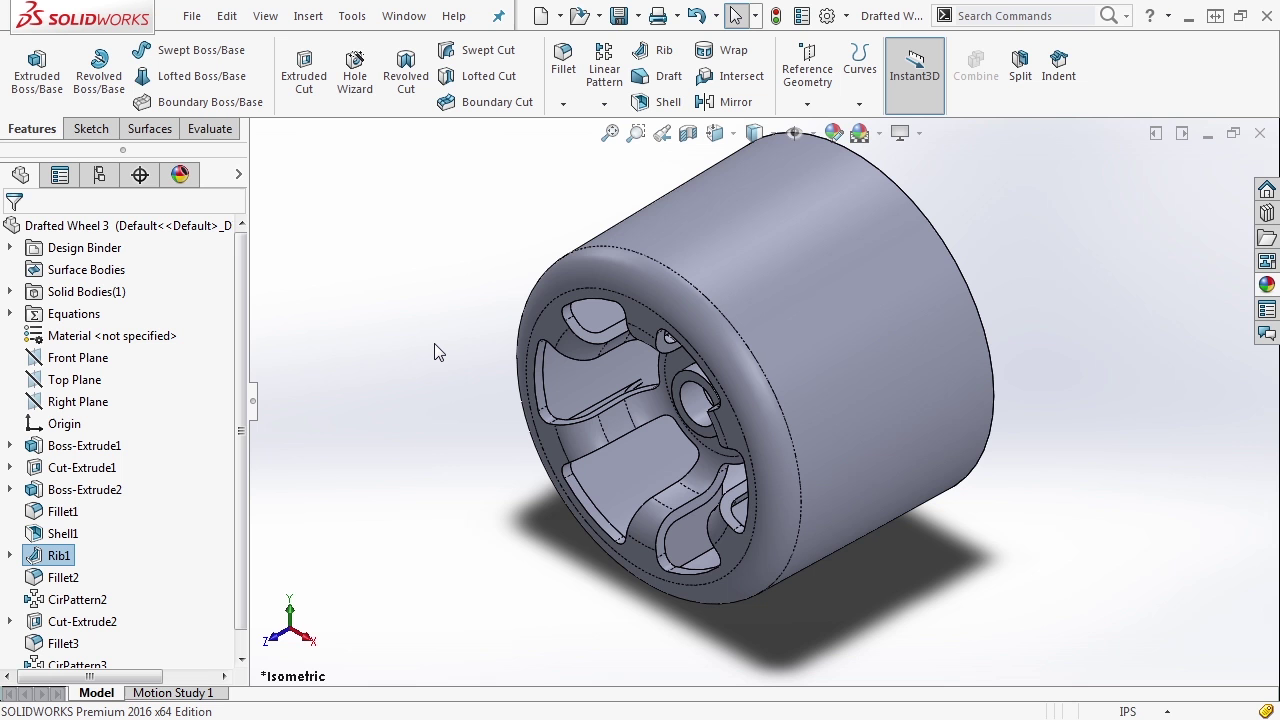
Change the on-model start offset dimension from 0.25 to 0.125 in, keeping the 0.75 depth
left_click(900, 470)
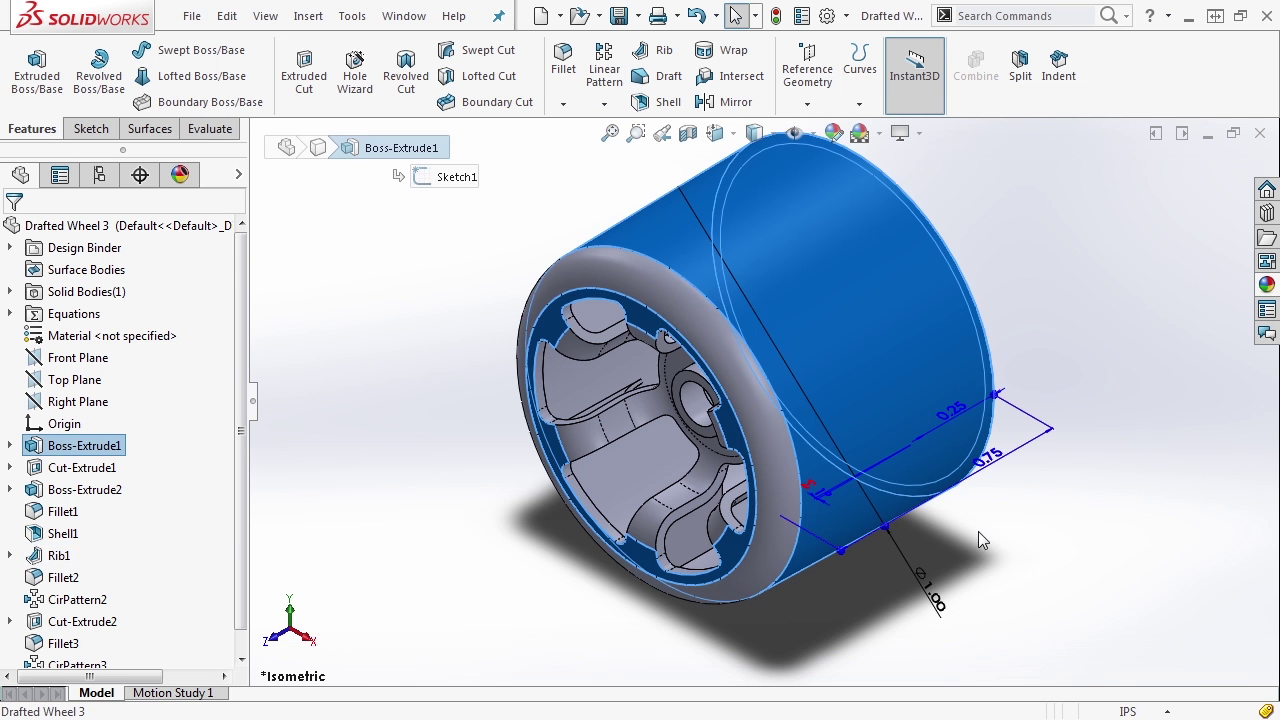
left_click(958, 413)
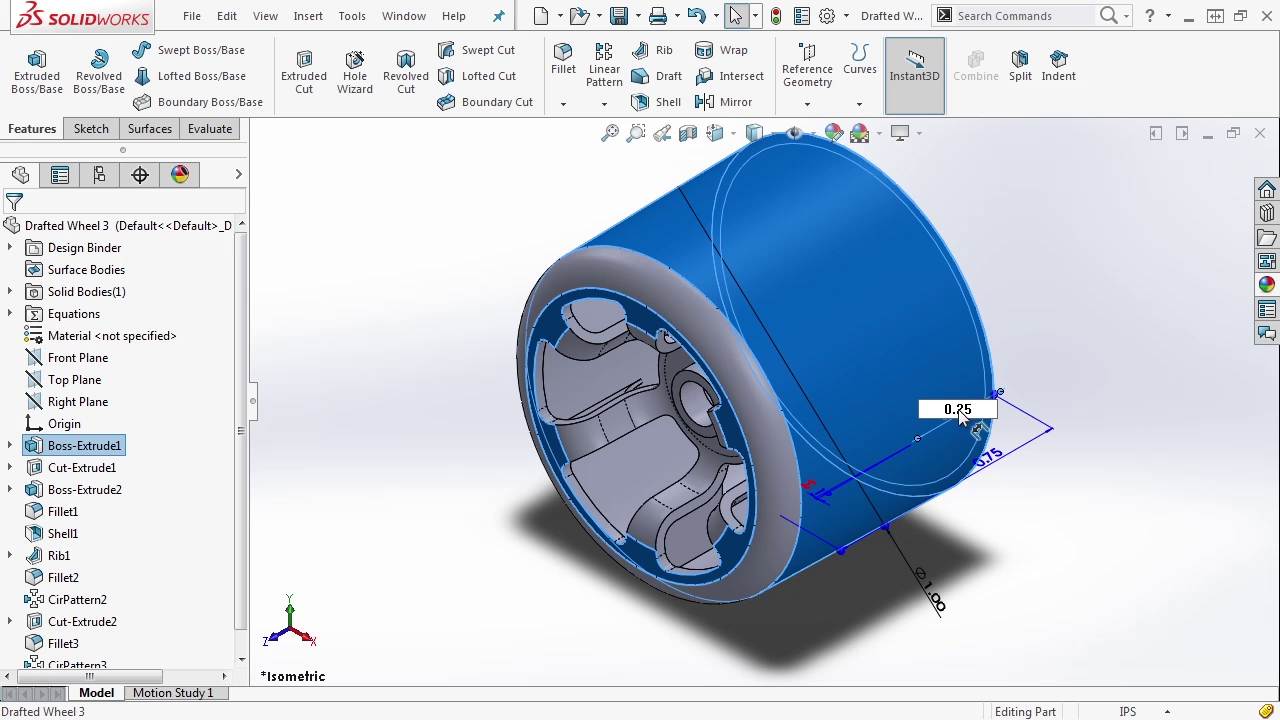
type("0.125")
key("Return")
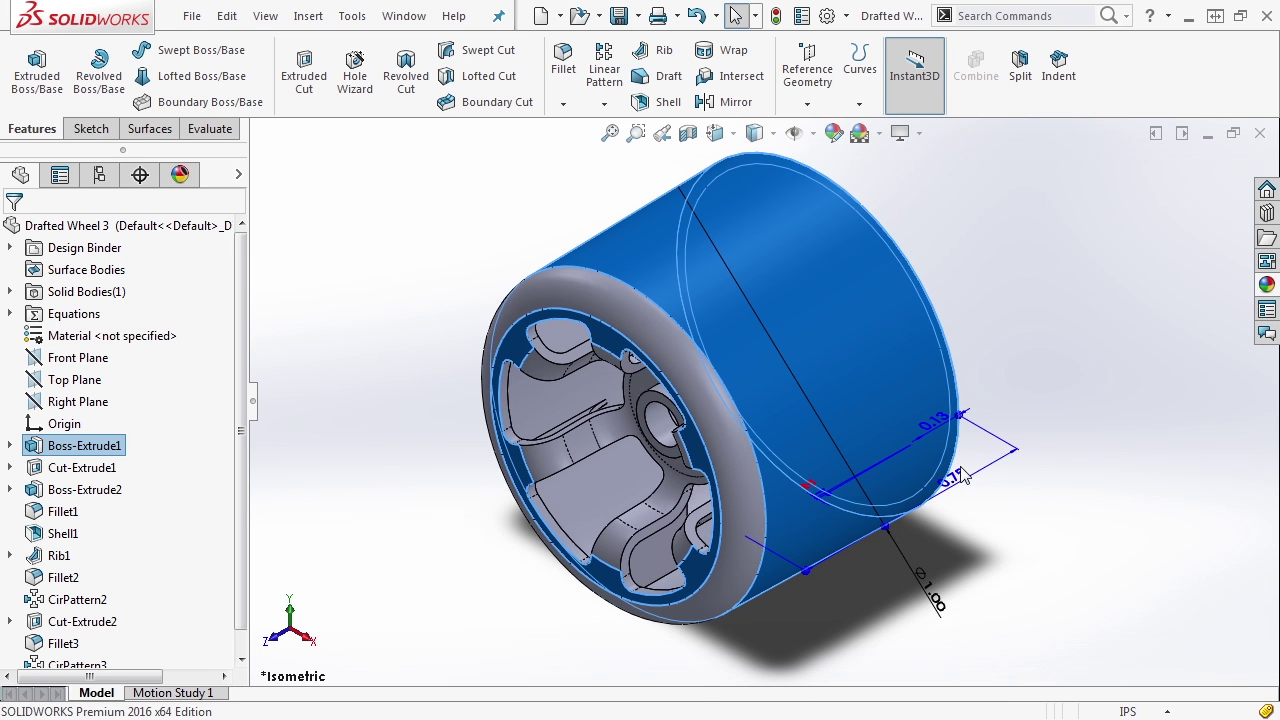
left_click(964, 477)
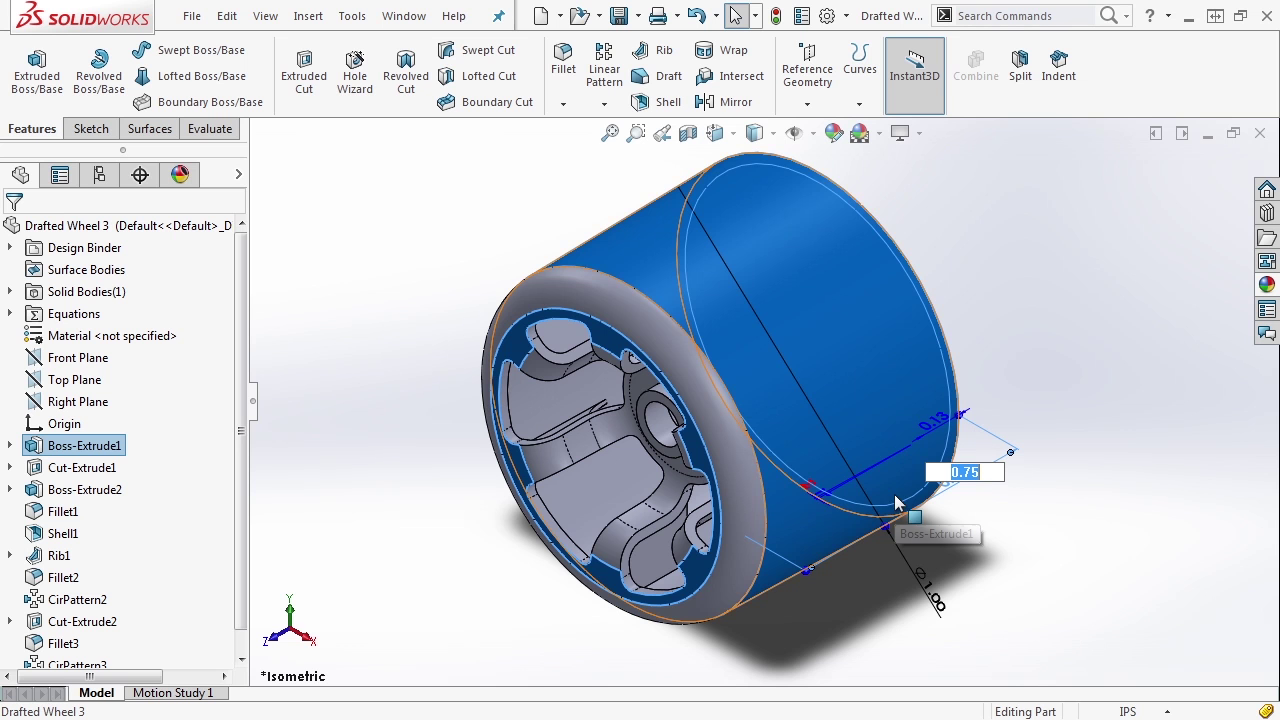
left_click(1015, 517)
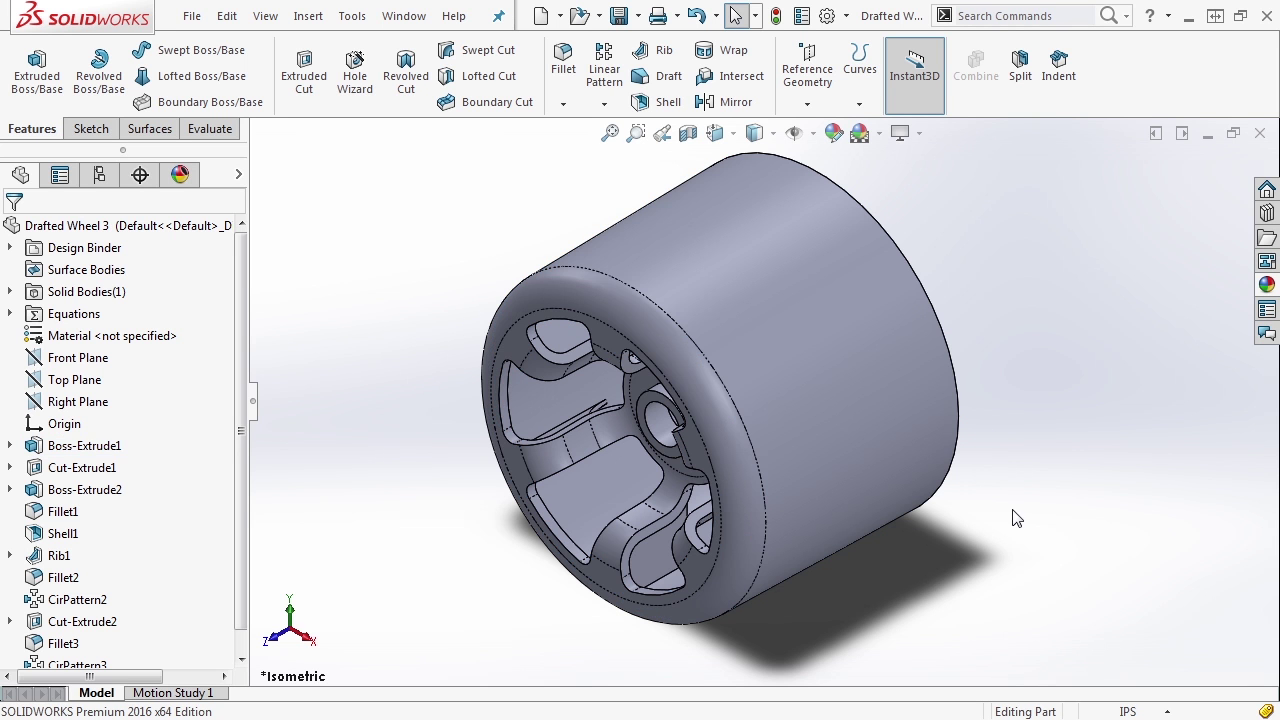
Reopen Boss-Extrude1's settings and enter .125 as the depth value
left_click(38, 444)
left_click(52, 386)
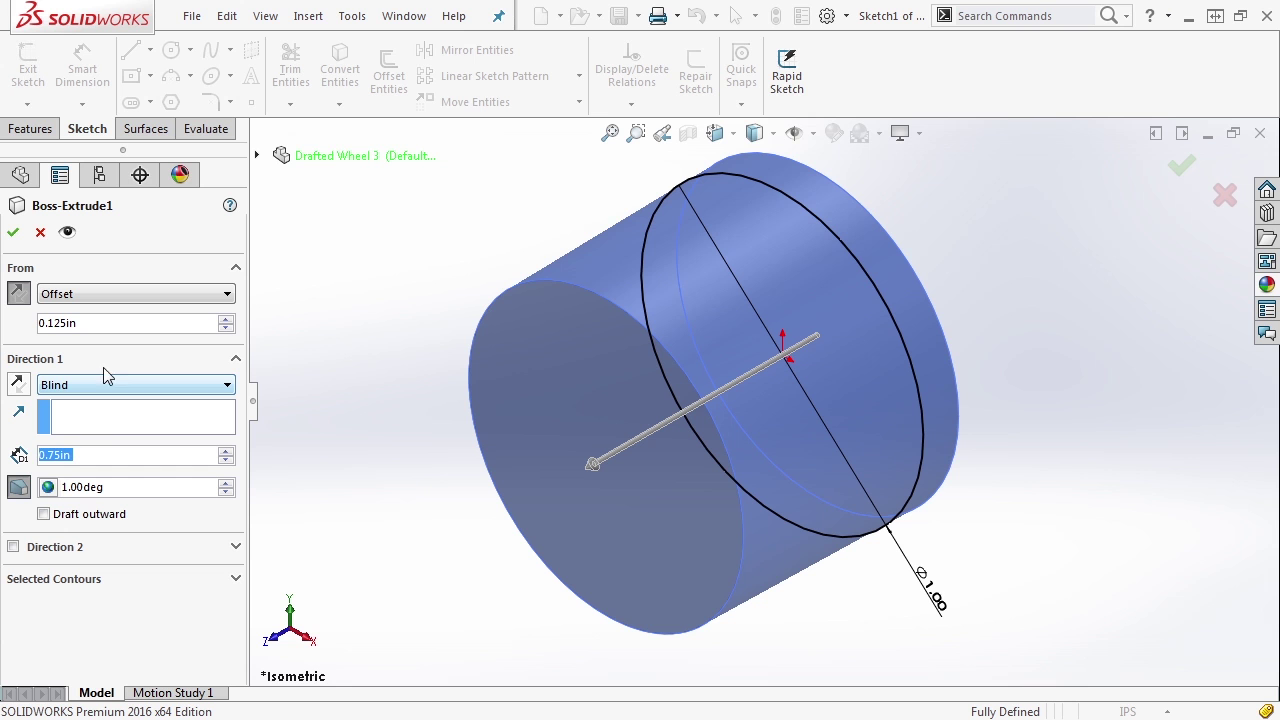
double_click(99, 454)
type(".12")
type("5")
Set the end condition to Offset From Surface referencing the Front Plane, and accept
left_click(138, 393)
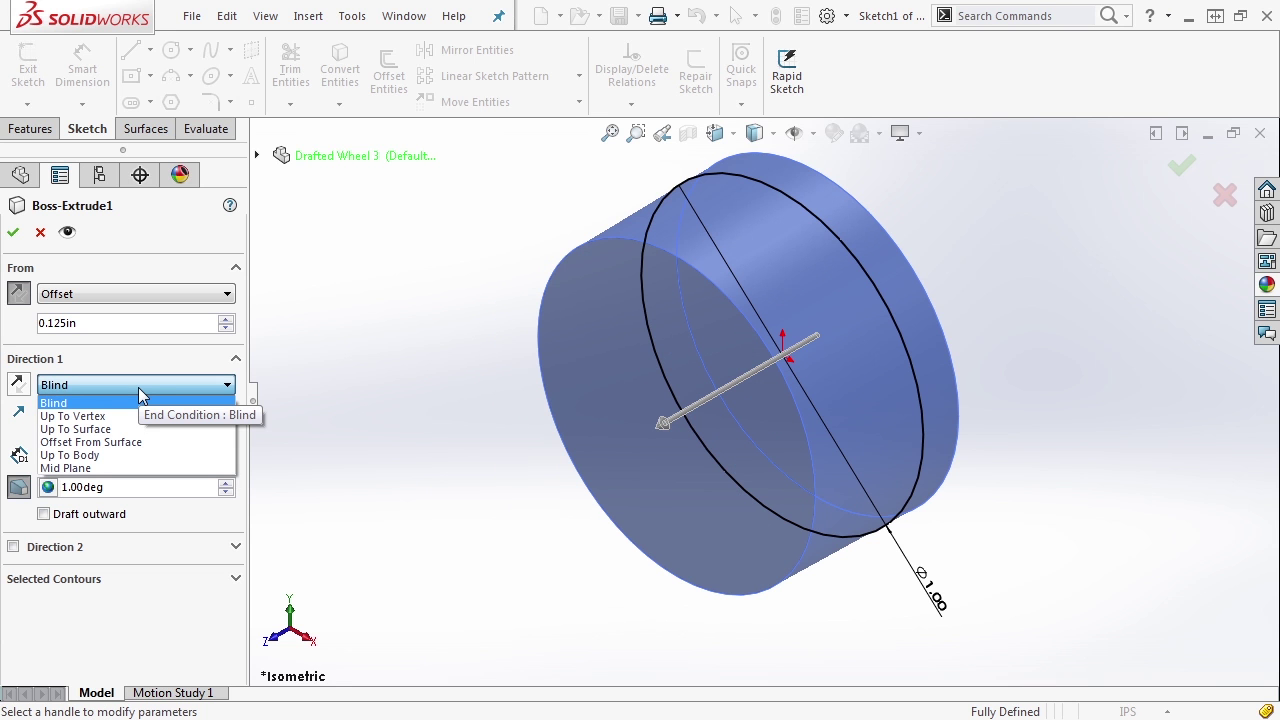
left_click(100, 442)
left_click(268, 152)
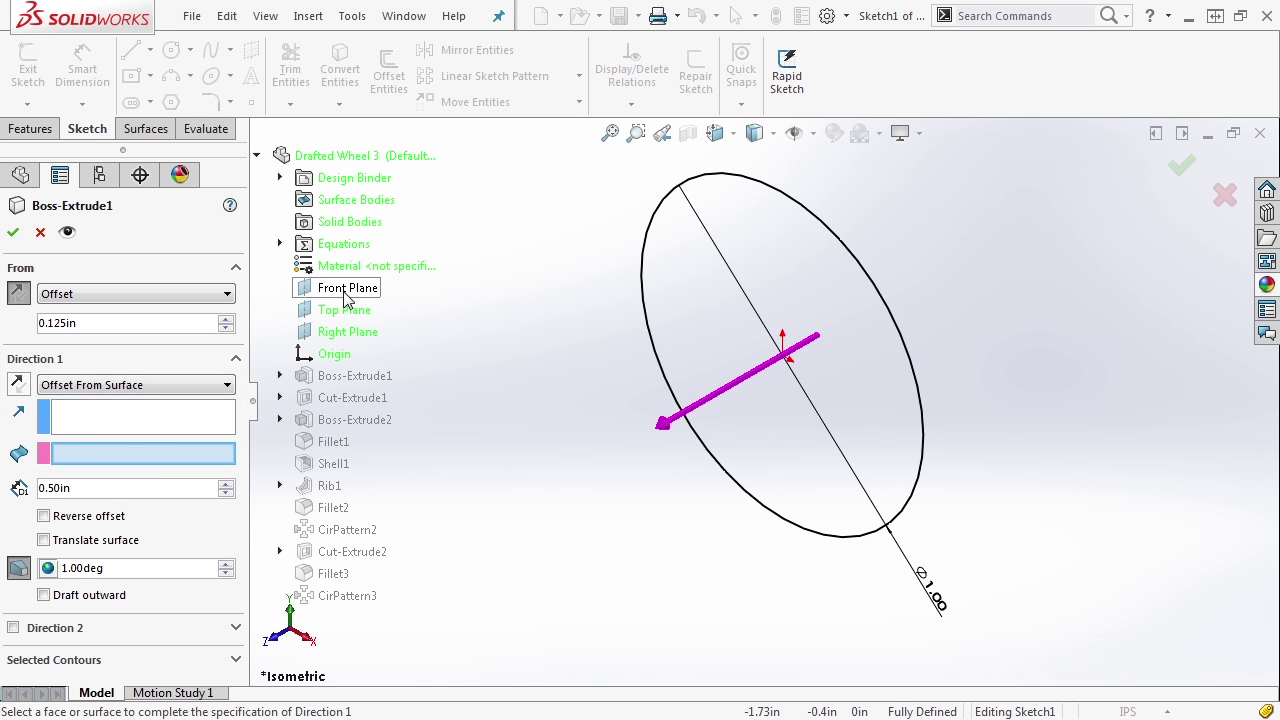
left_click(349, 333)
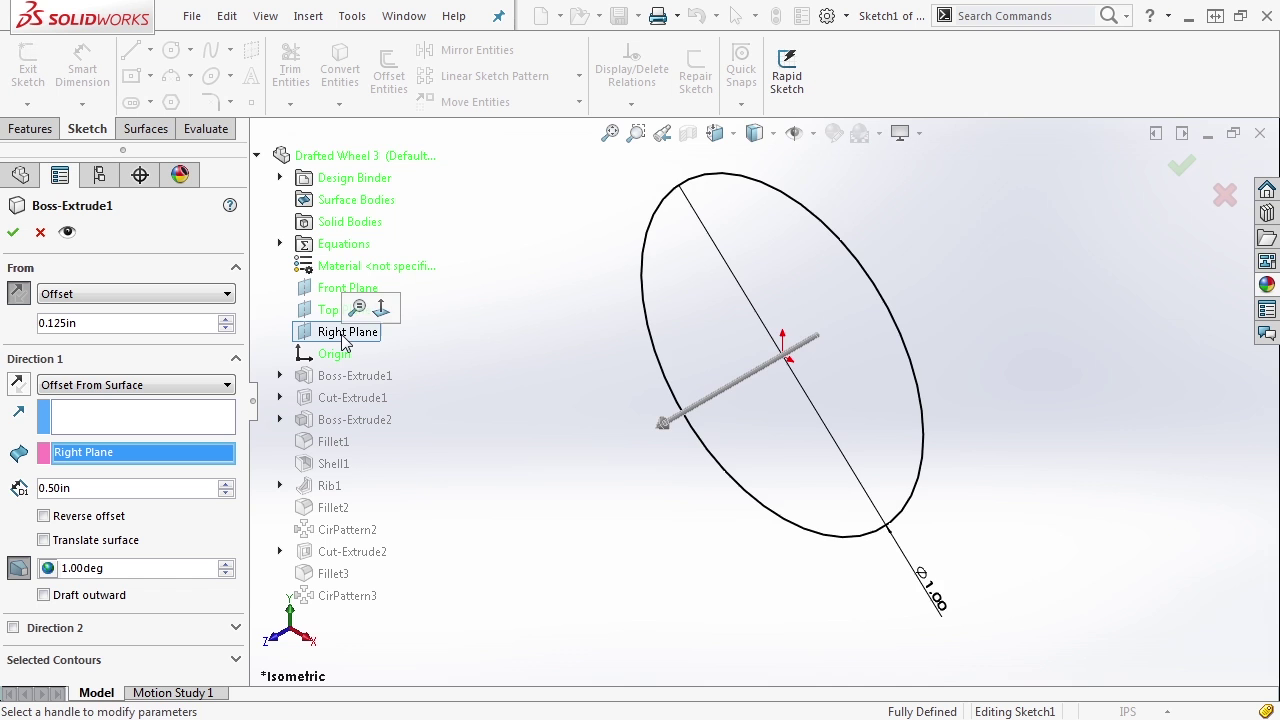
key("f")
left_click(344, 310)
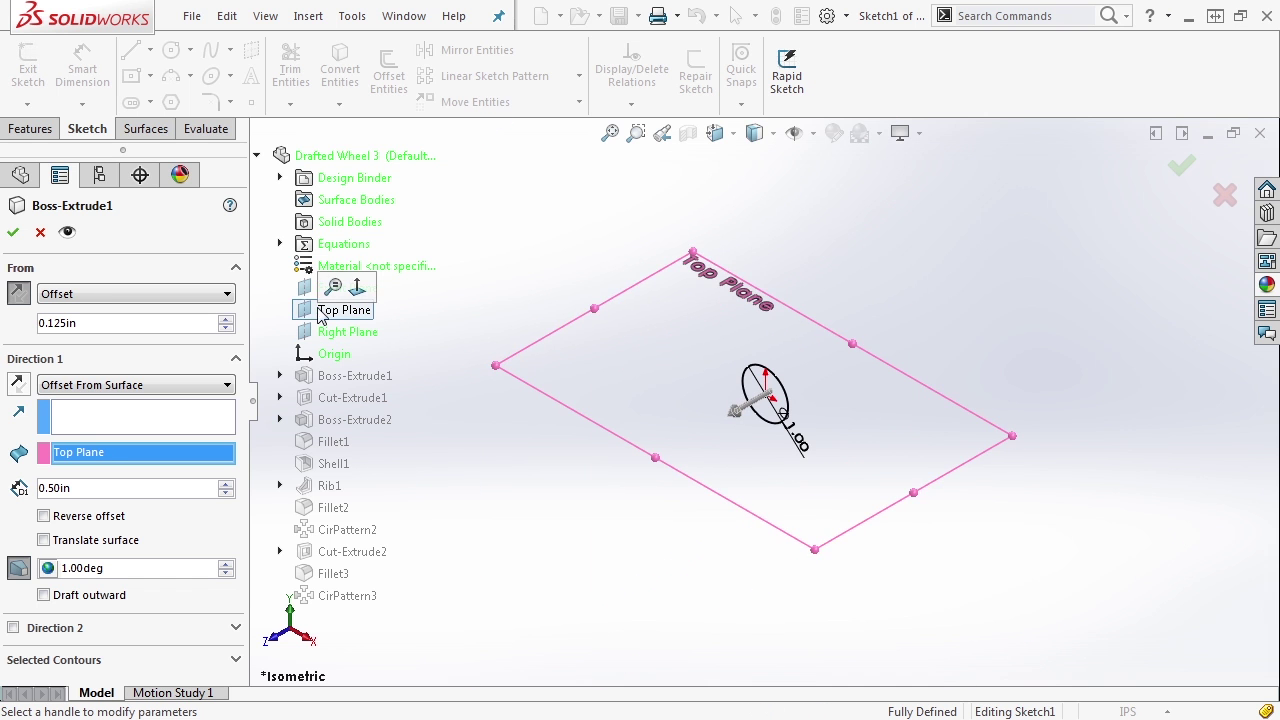
left_click(347, 288)
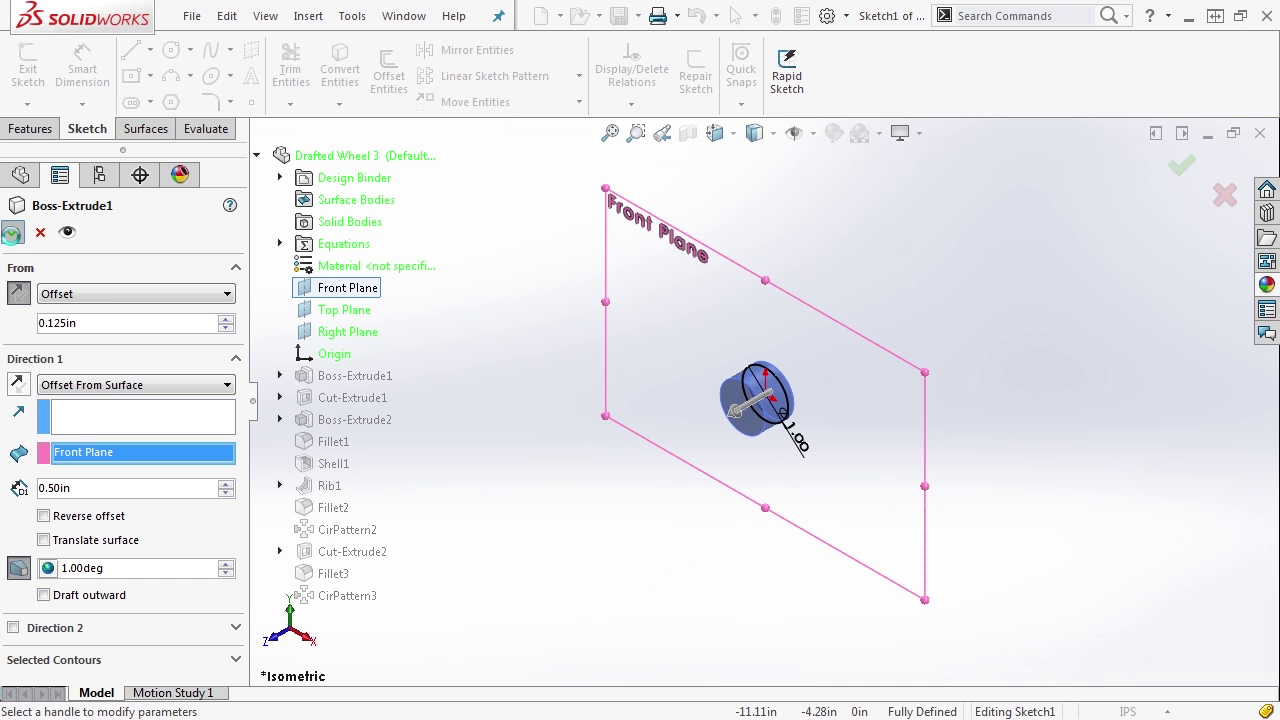
left_click(12, 231)
Change Boss-Extrude1's on-model start offset from 0.125 back to 0.25 in
scroll(788, 407, "up", 5)
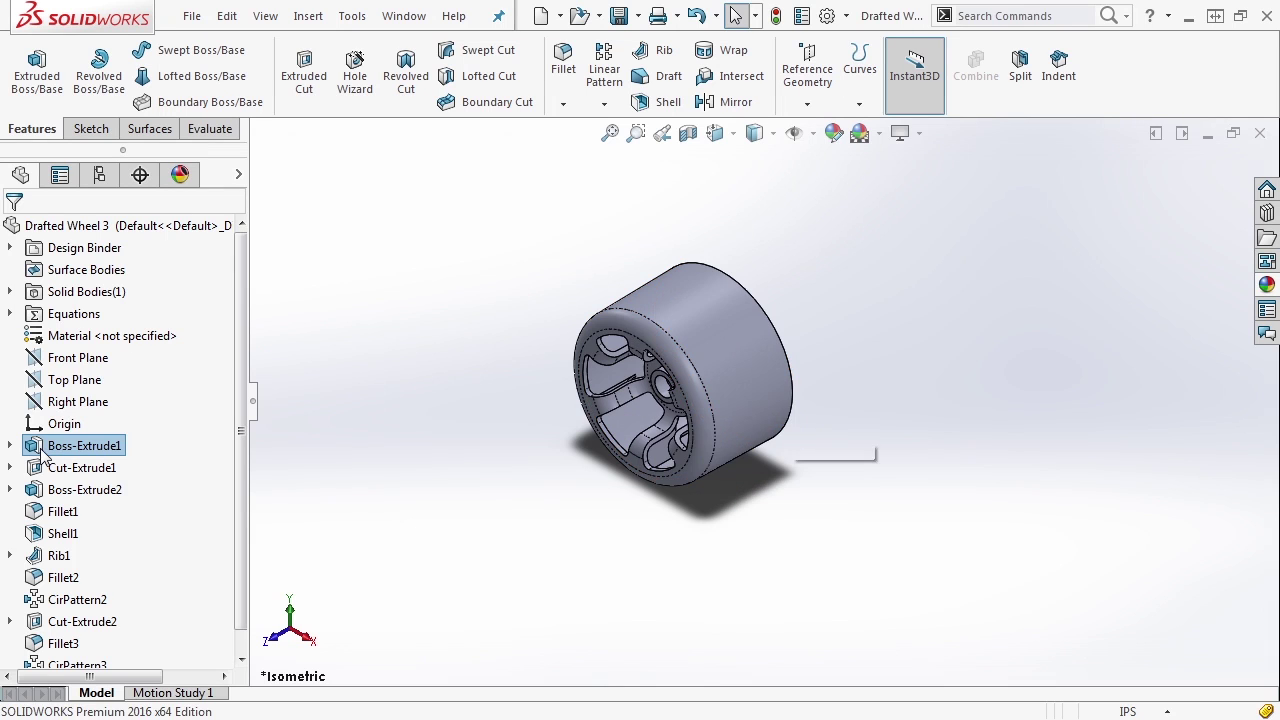
left_click(772, 410)
double_click(742, 388)
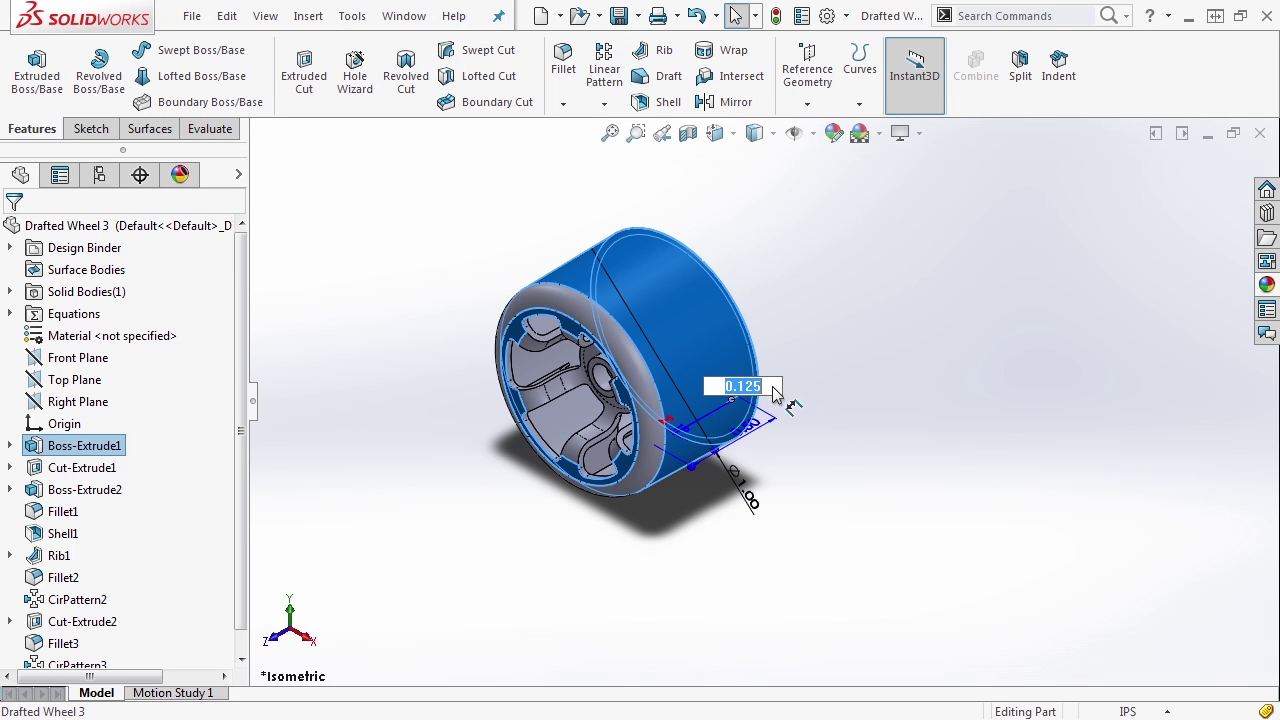
type(".25")
key("Return")
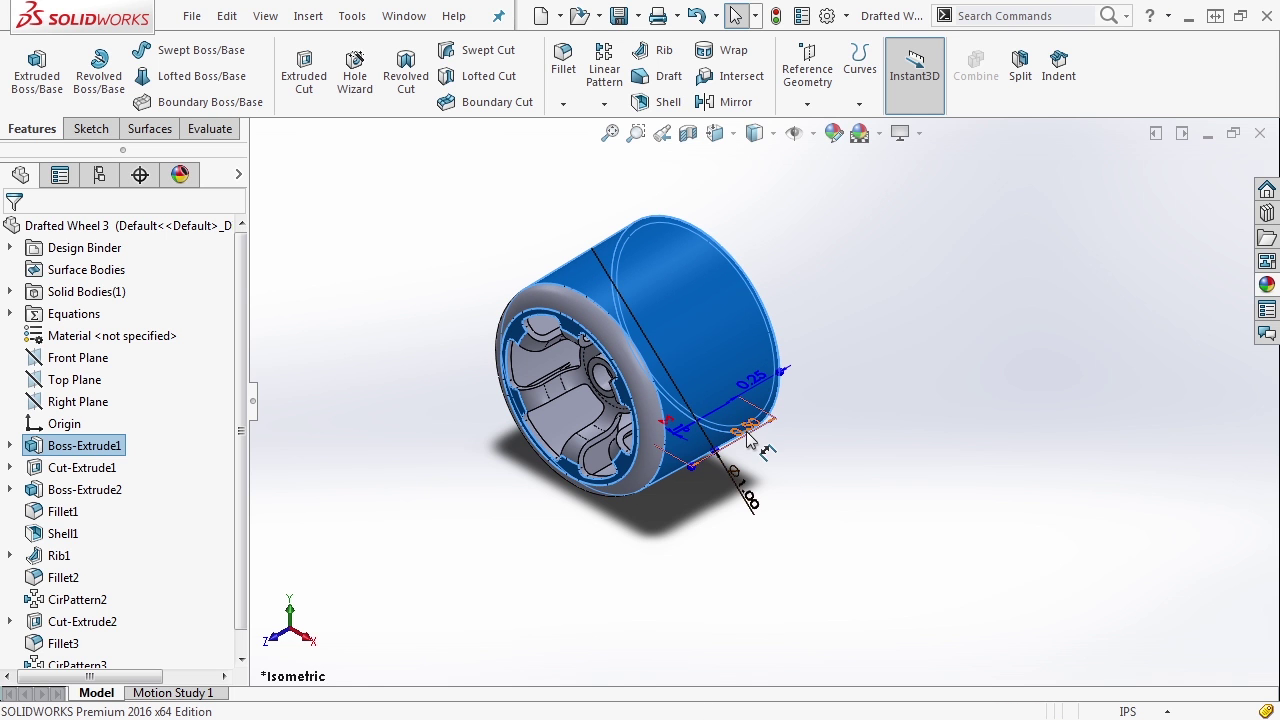
left_click(750, 490)
left_click(790, 476)
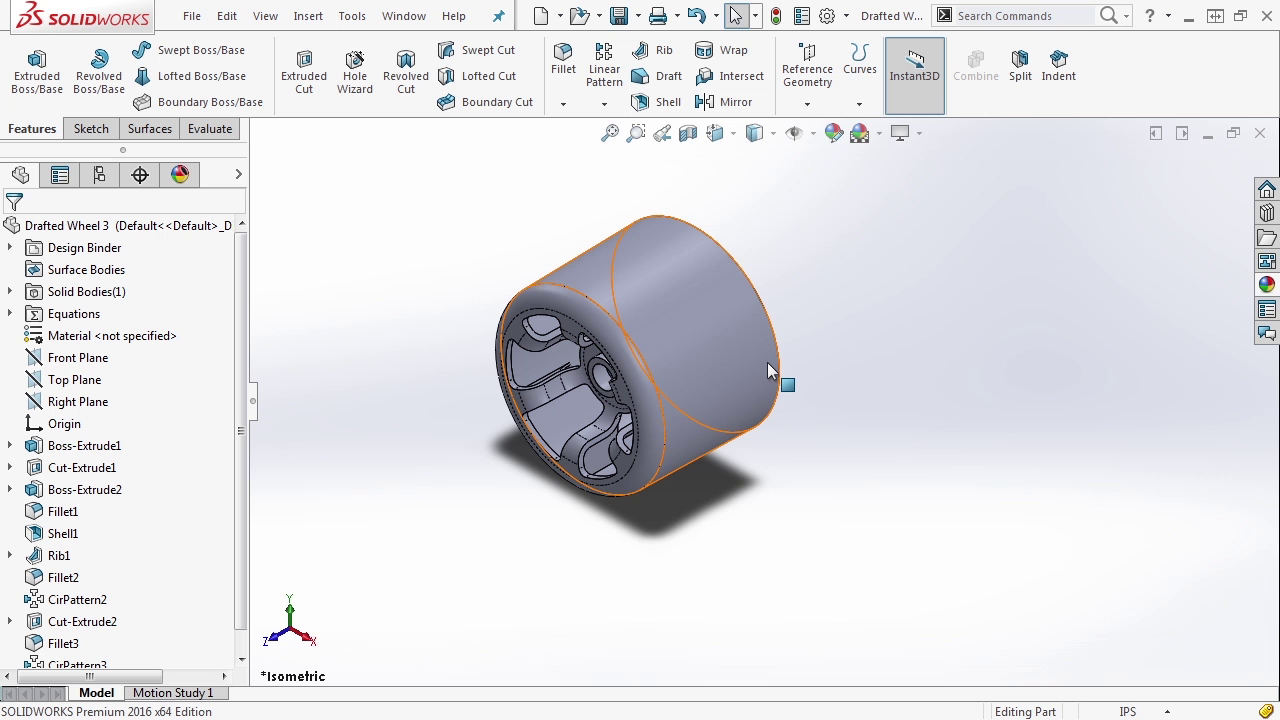
Review Boss-Extrude1's dimensions and Fillet1's R0.08 radius without changing them
left_click(55, 450)
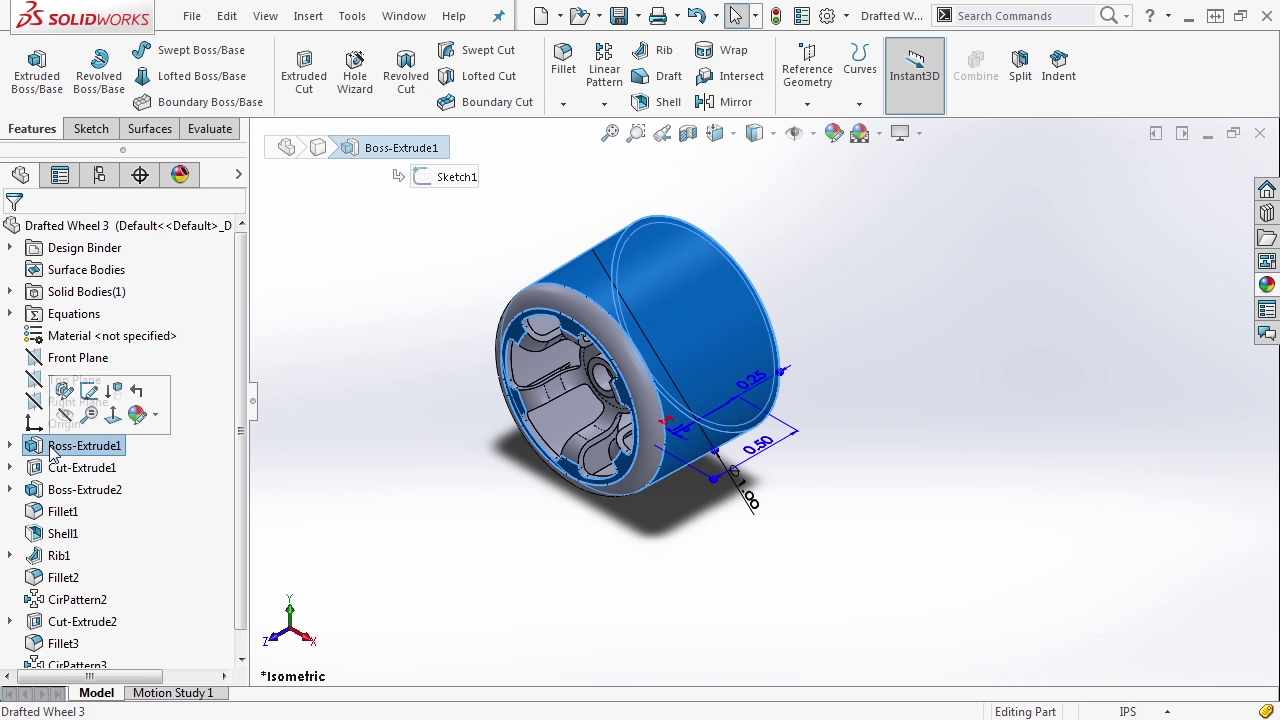
left_click(640, 340)
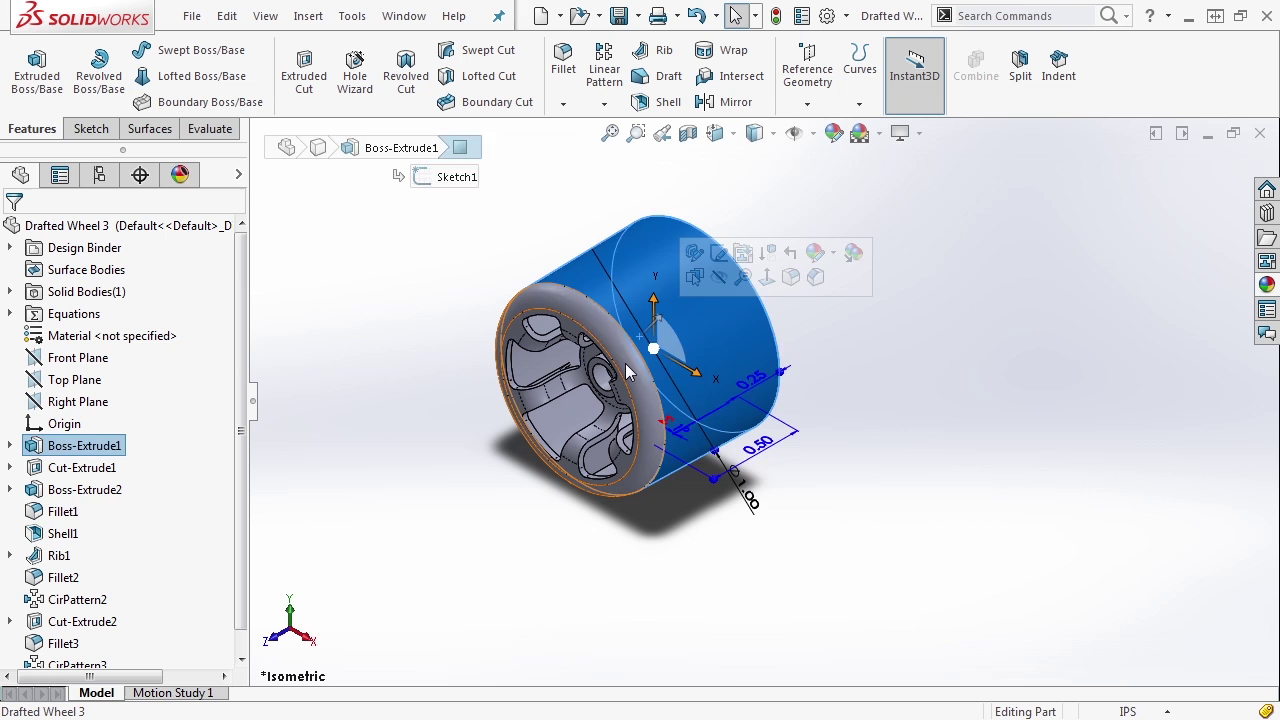
left_click(627, 372)
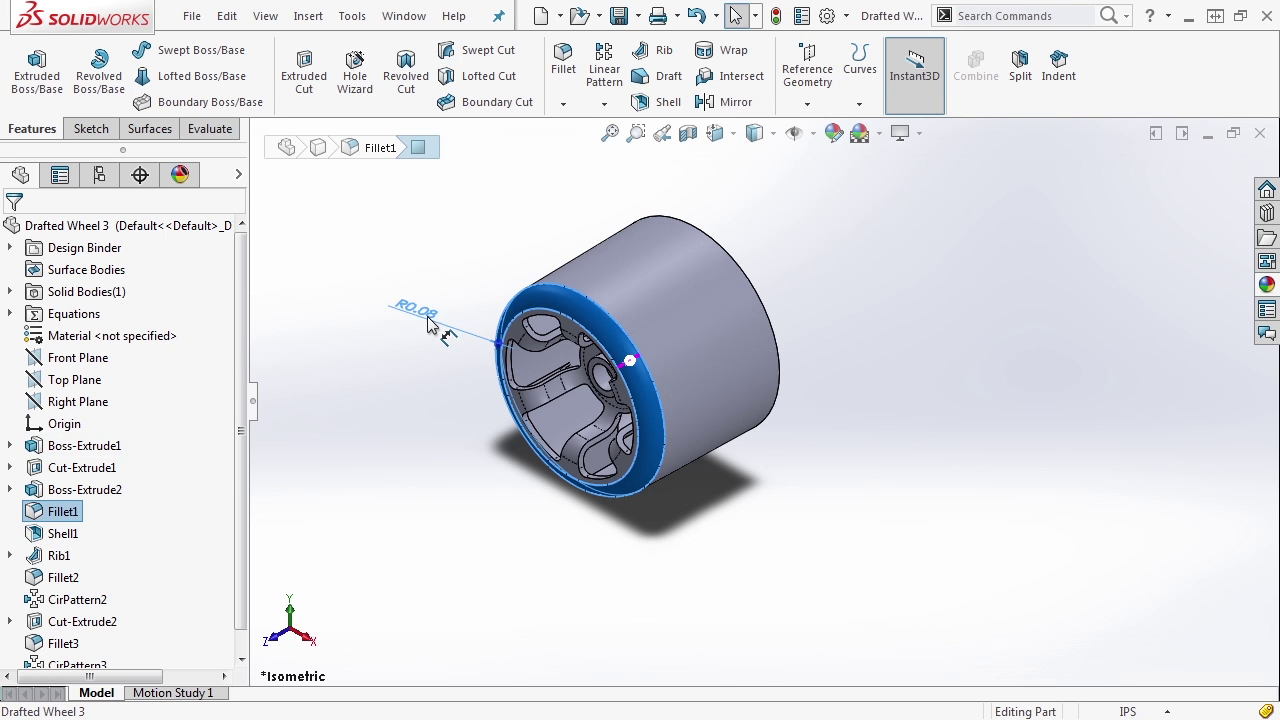
left_click(428, 318)
left_click(470, 410)
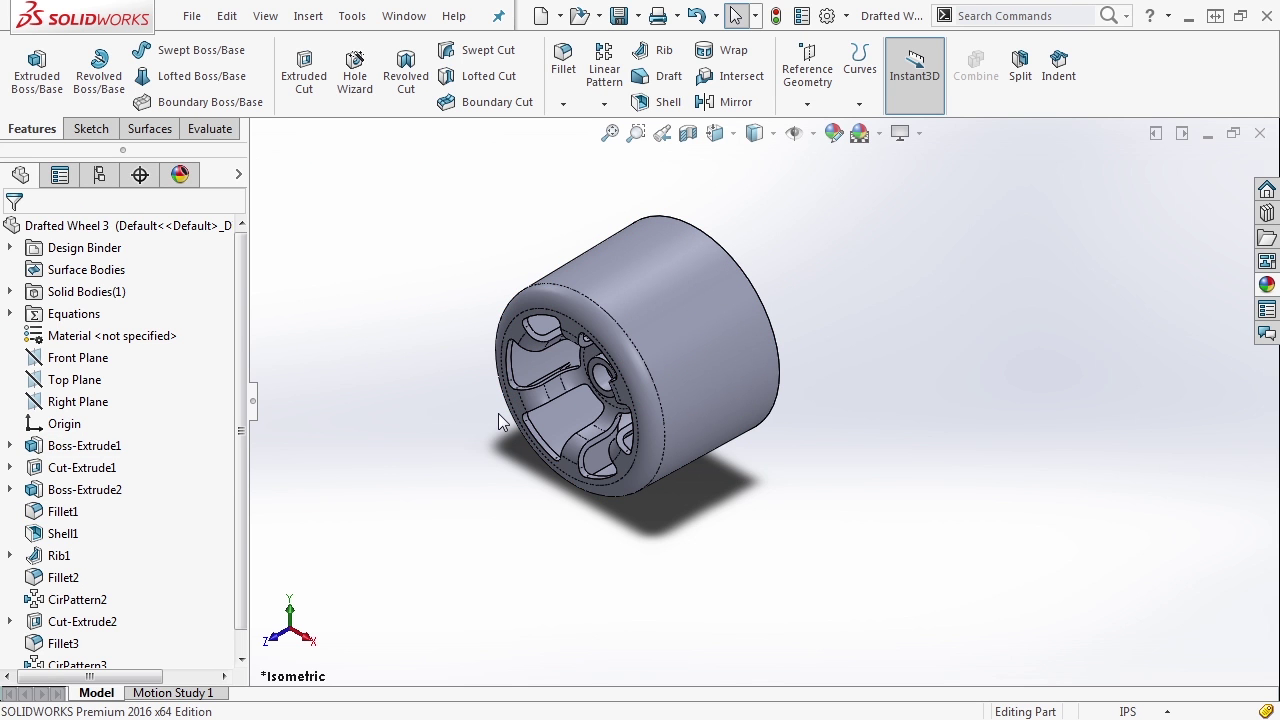